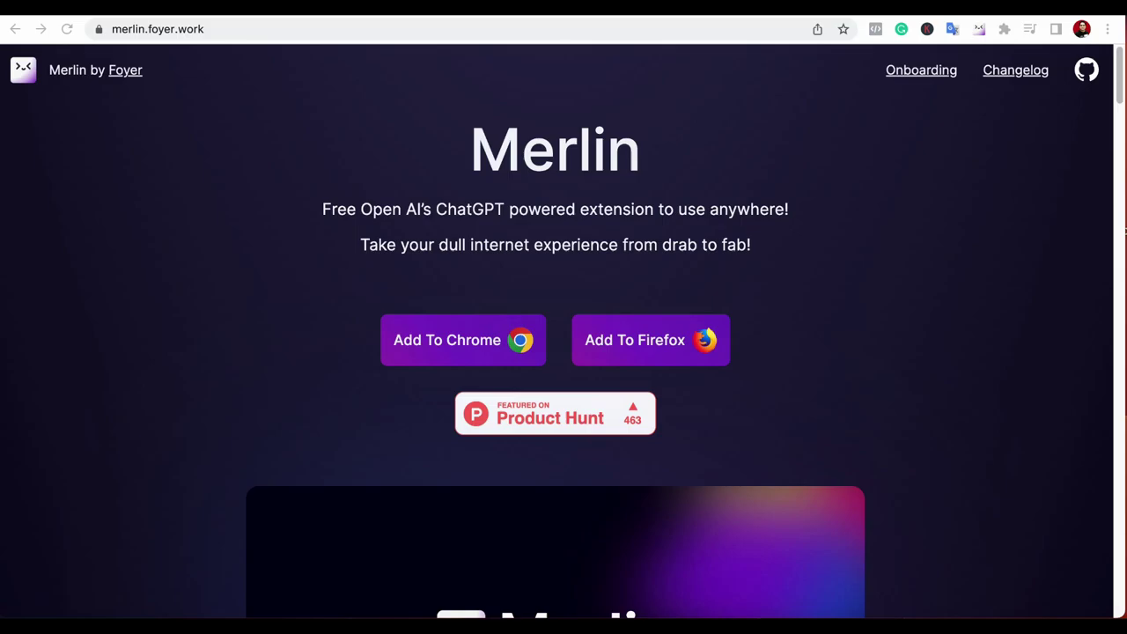
- Browse the Merlin by Foyer homepage to find the Add To Chrome button
{"action": "scroll", "coordinate": [454, 324], "scroll_direction": "down", "scroll_amount": 3}
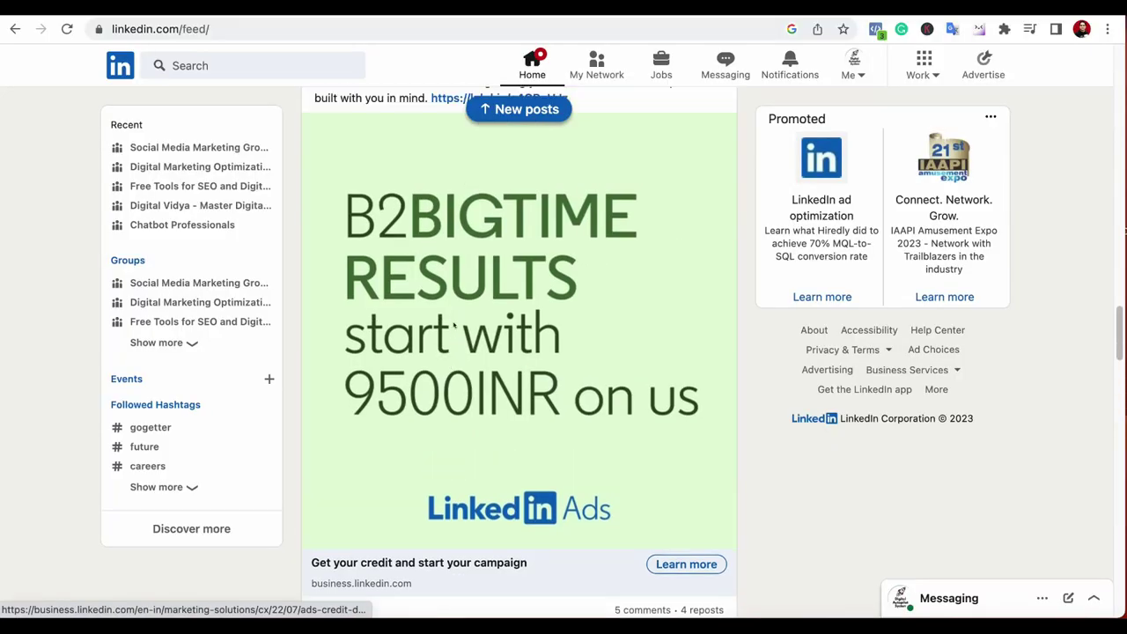
{"action": "scroll", "coordinate": [454, 324], "scroll_direction": "up", "scroll_amount": 3}
{"action": "scroll", "coordinate": [454, 326], "scroll_direction": "up", "scroll_amount": 3}
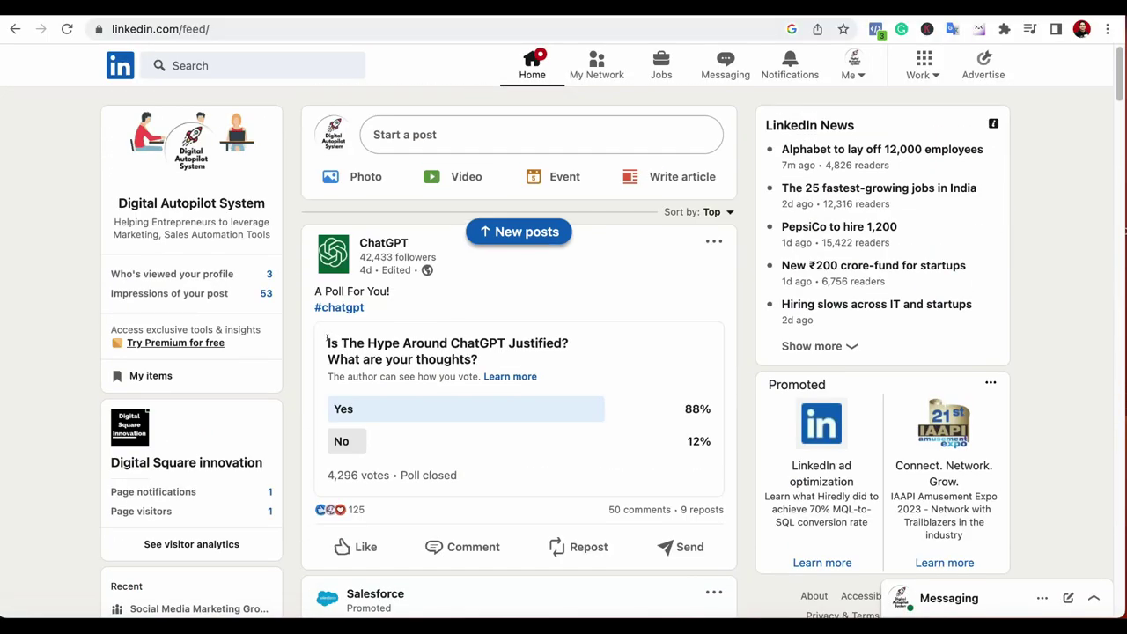
{"action": "scroll", "coordinate": [606, 240], "scroll_direction": "down", "scroll_amount": 4}
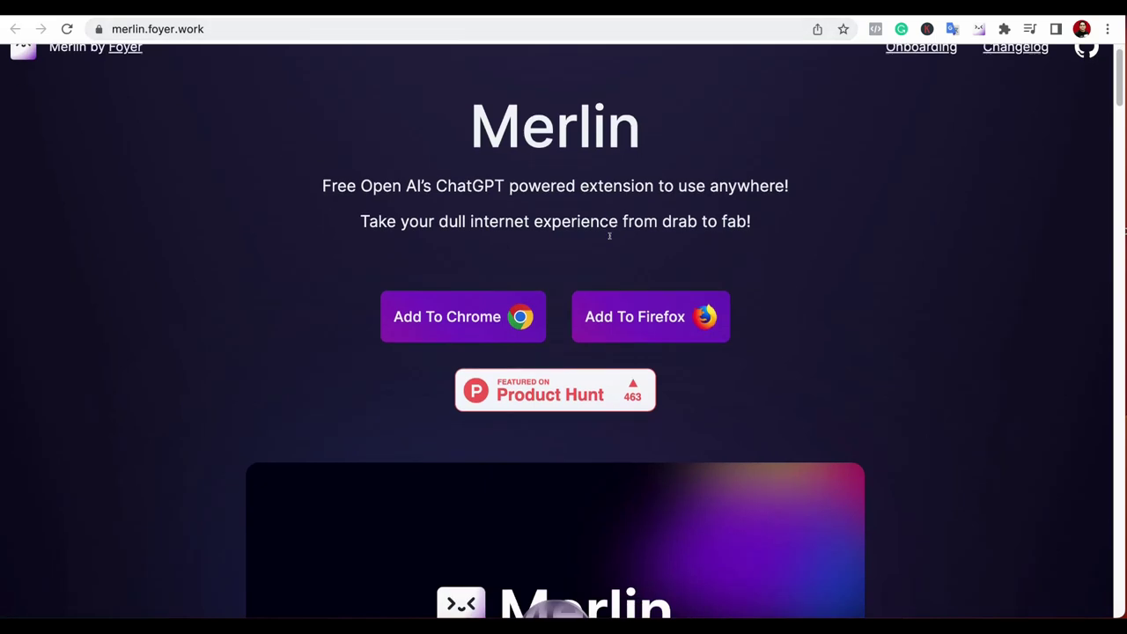
{"action": "scroll", "coordinate": [792, 244], "scroll_direction": "down", "scroll_amount": 4}
{"action": "scroll", "coordinate": [845, 246], "scroll_direction": "up", "scroll_amount": 6}
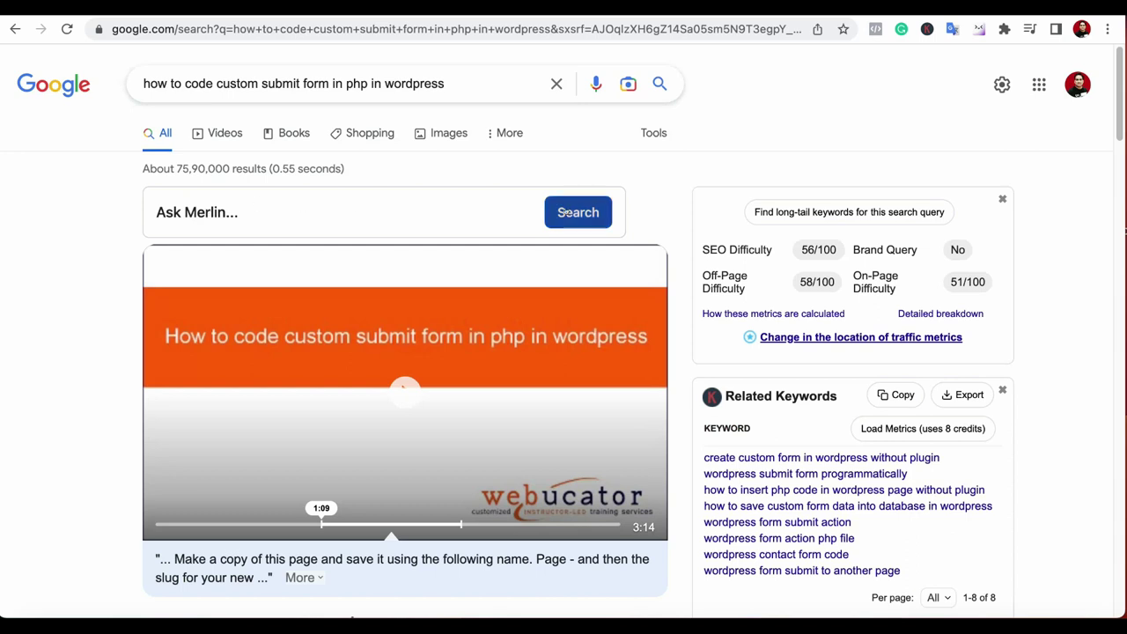
{"action": "left_click", "coordinate": [565, 212]}
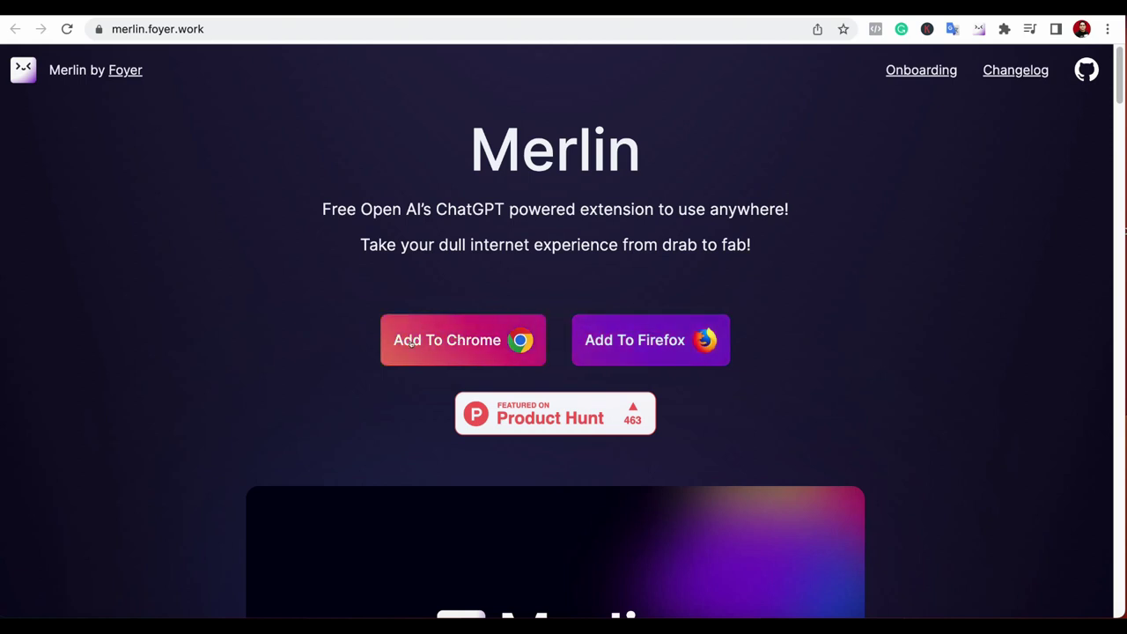
- Add the Merlin extension to Chrome, dismiss the sign-in popup and open the extensions menu
{"action": "left_click", "coordinate": [458, 344]}
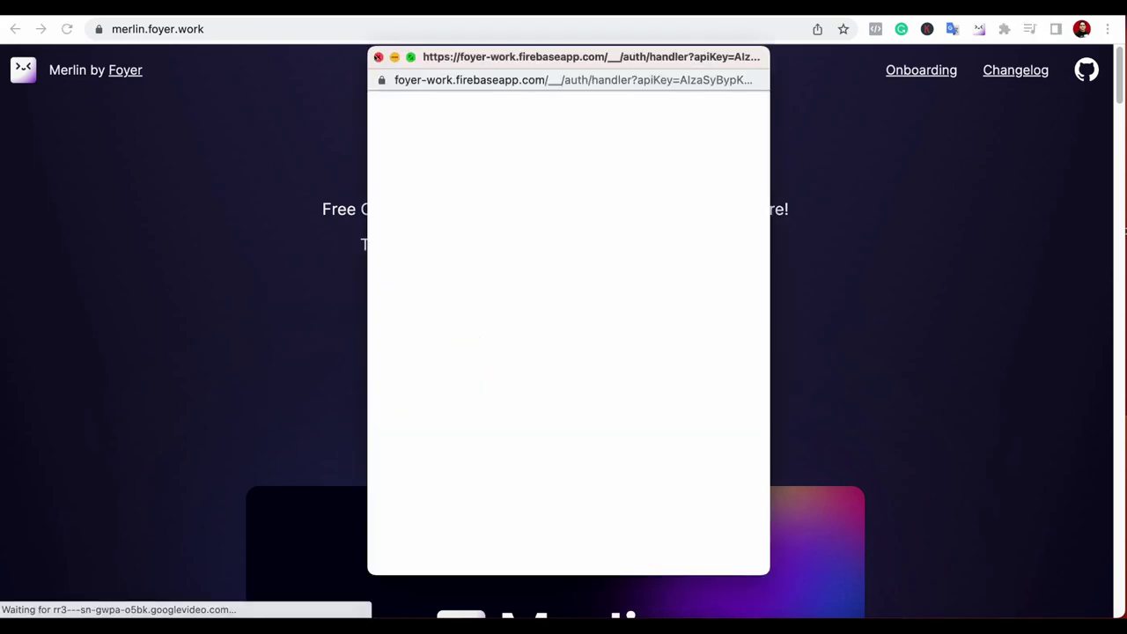
{"action": "left_click", "coordinate": [377, 57]}
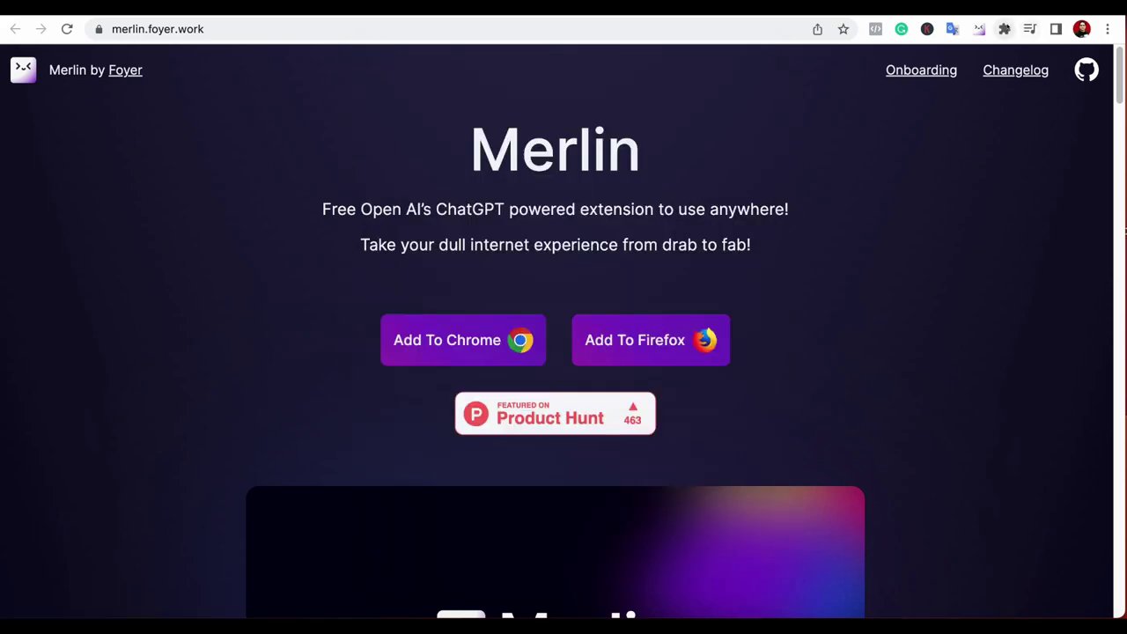
{"action": "left_click", "coordinate": [1003, 29]}
- Confirm Merlin 6.1.13 on the Manage Extensions page, then check Merlin's settings on the Merlin homepage
{"action": "left_click", "coordinate": [841, 447]}
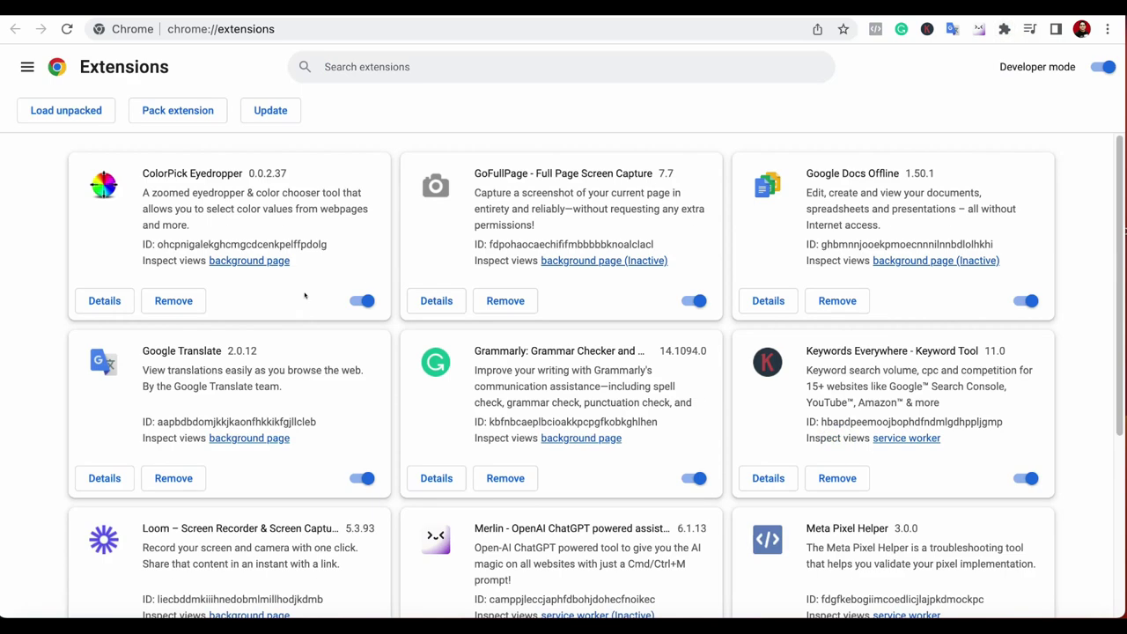
{"action": "scroll", "coordinate": [678, 361], "scroll_direction": "down", "scroll_amount": 3}
{"action": "scroll", "coordinate": [511, 400], "scroll_direction": "up", "scroll_amount": 3}
{"action": "key", "text": "ctrl+f"}
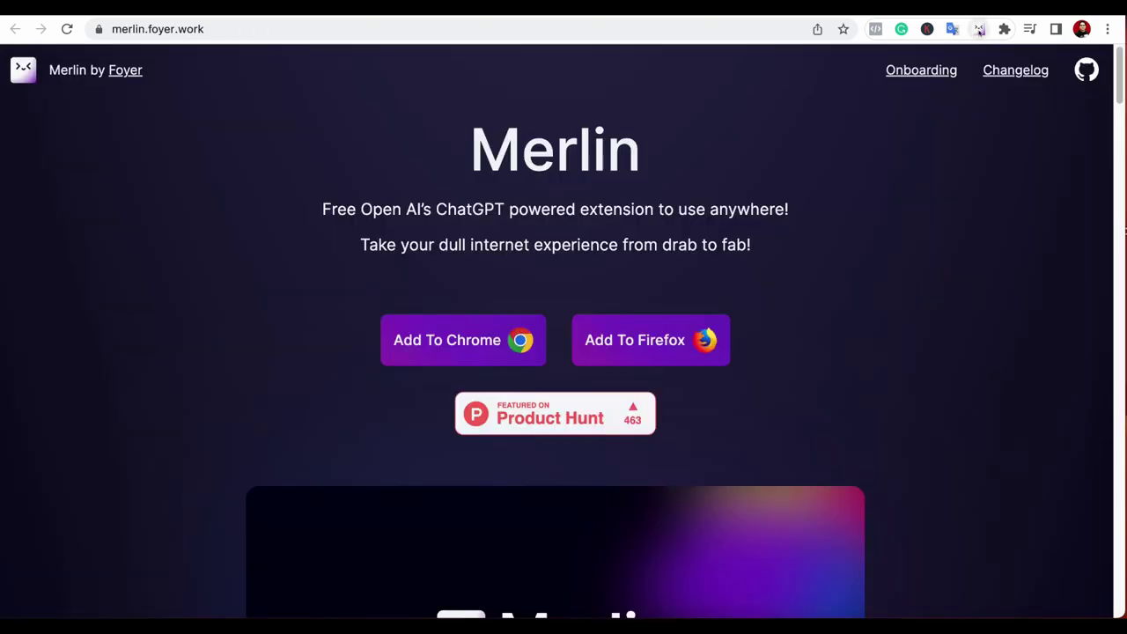
{"action": "left_click", "coordinate": [981, 30]}
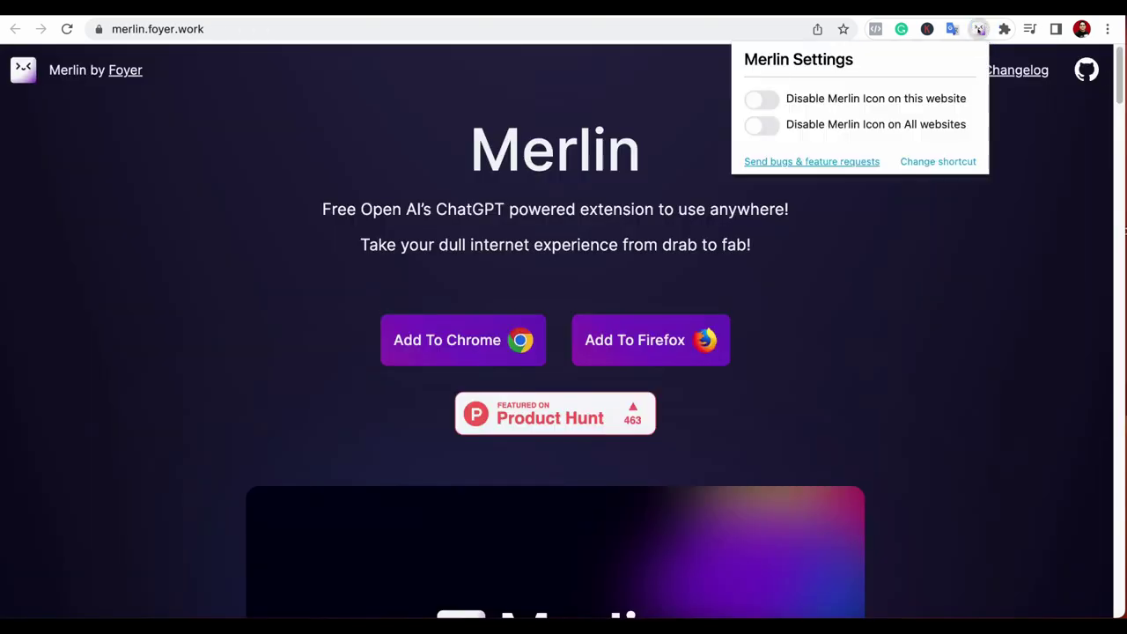
{"action": "left_click", "coordinate": [1007, 265]}
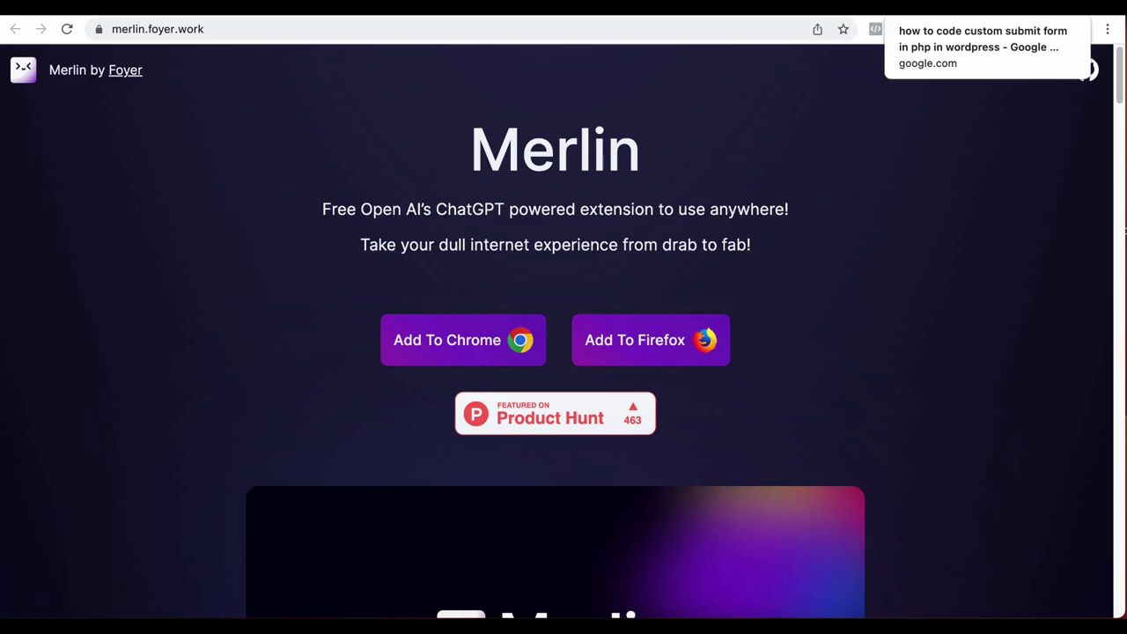
- Search Google for 'how to code custom submit form in php in wordpress'
{"action": "left_click", "coordinate": [986, 9]}
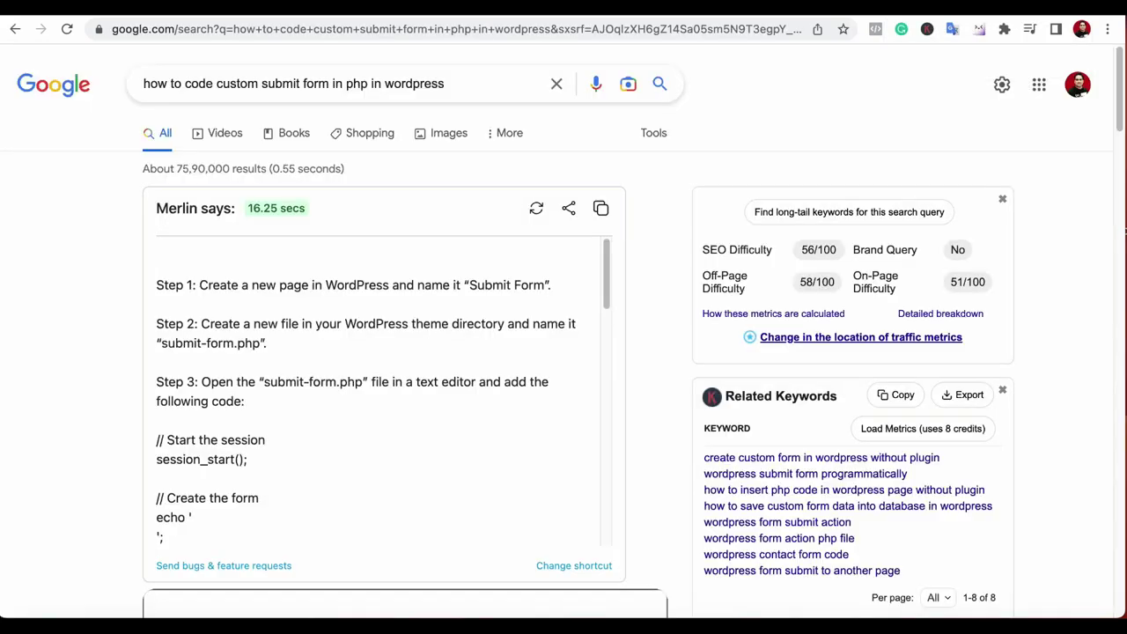
{"action": "triple_click", "coordinate": [480, 83]}
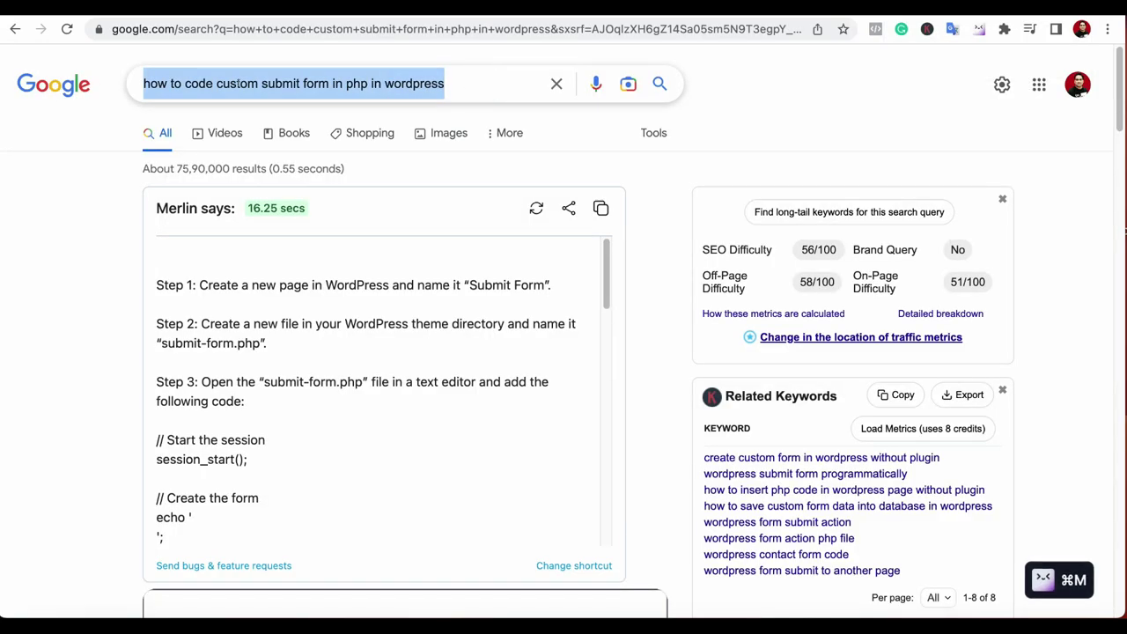
{"action": "left_click", "coordinate": [553, 83]}
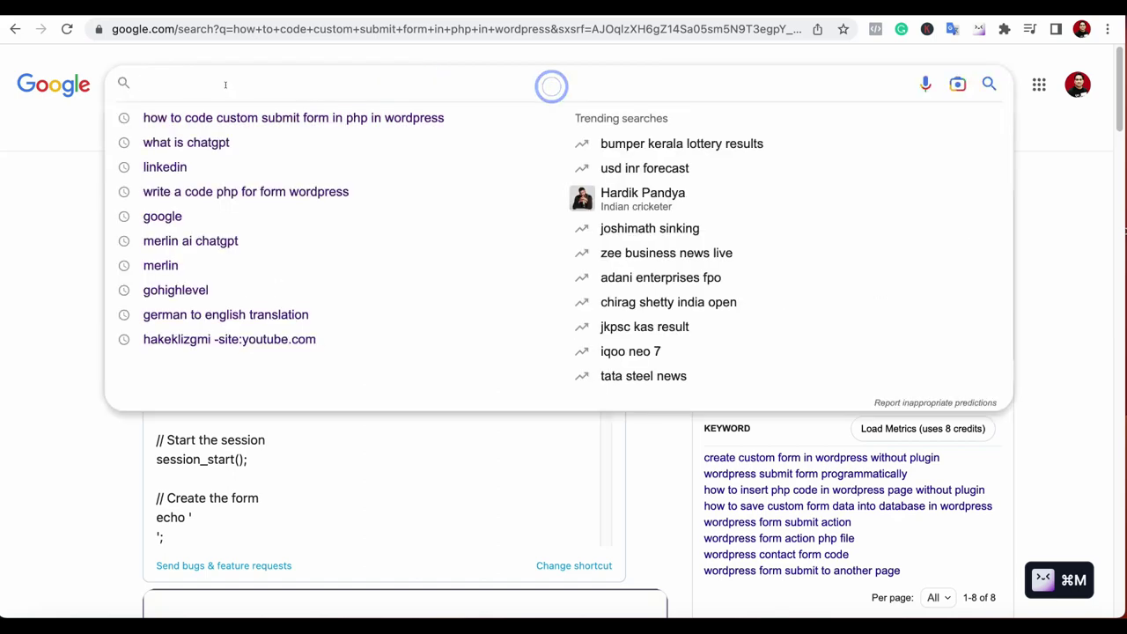
{"action": "left_click", "coordinate": [208, 192]}
{"action": "left_click", "coordinate": [398, 85]}
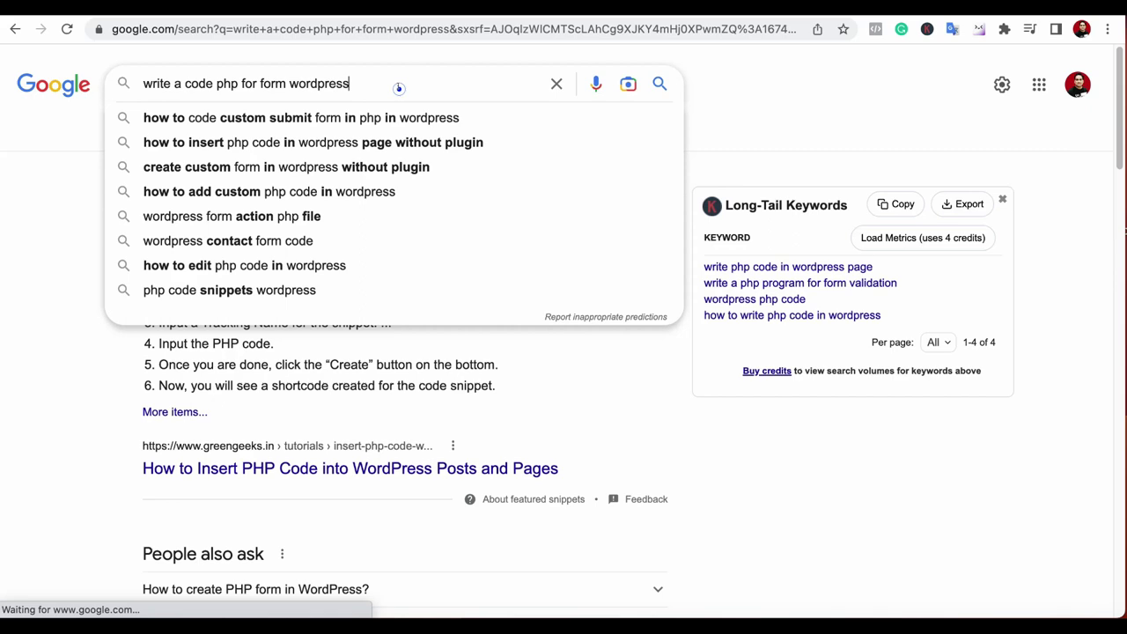
{"action": "left_click", "coordinate": [383, 117]}
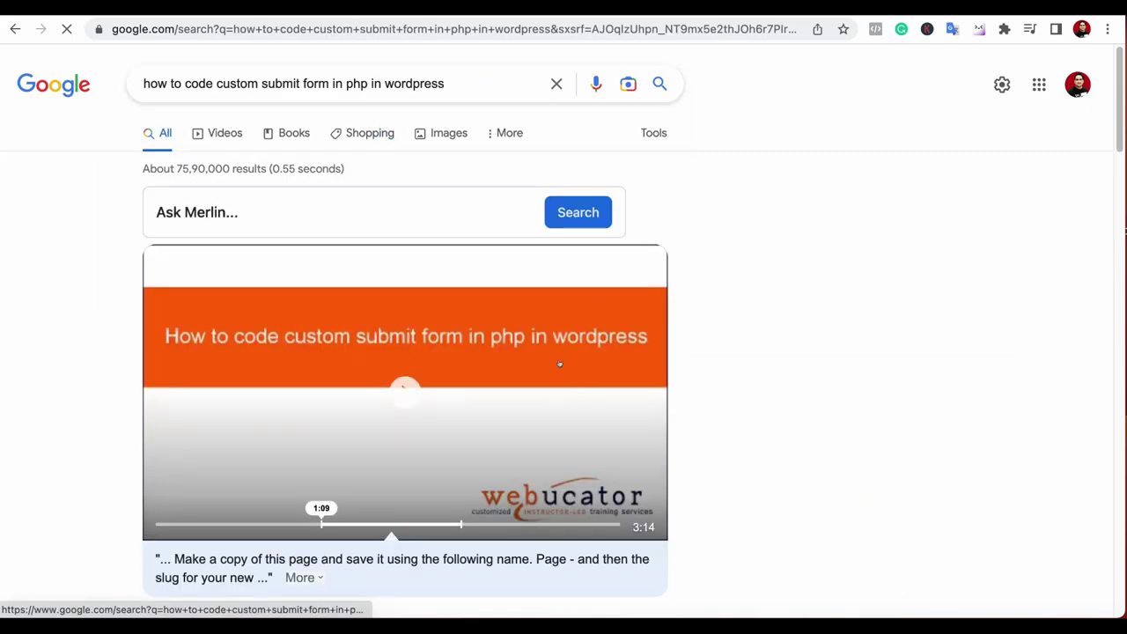
- Have Merlin generate a step-by-step answer, read through it, and clear the search box
{"action": "left_click", "coordinate": [574, 212]}
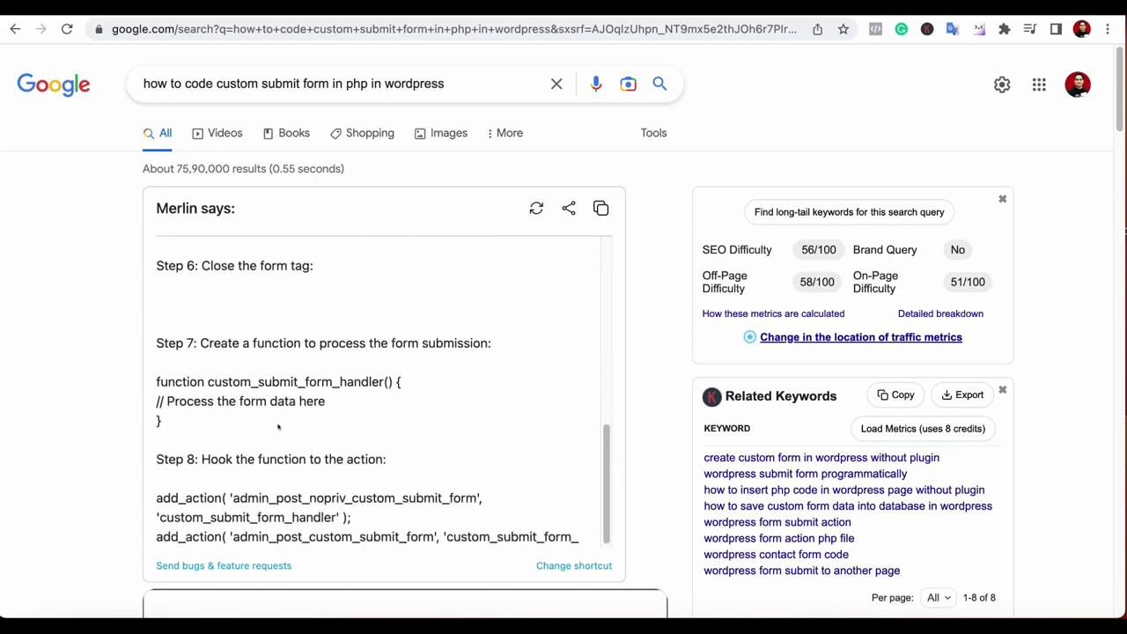
{"action": "scroll", "coordinate": [311, 412], "scroll_direction": "down", "scroll_amount": 4}
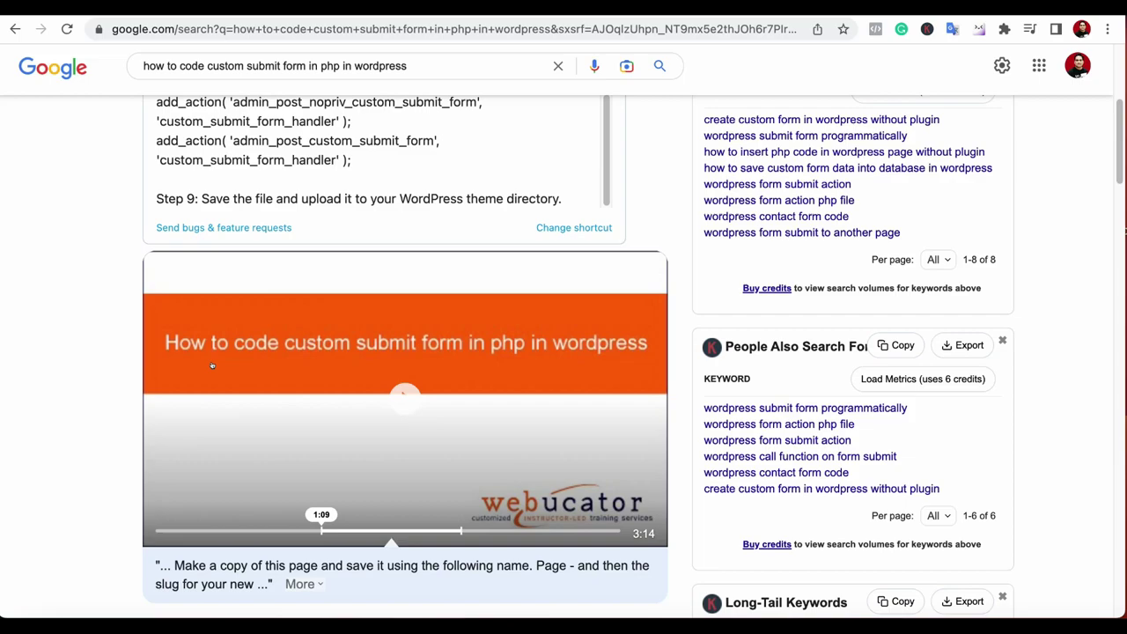
{"action": "scroll", "coordinate": [246, 160], "scroll_direction": "up", "scroll_amount": 2}
{"action": "scroll", "coordinate": [91, 282], "scroll_direction": "up", "scroll_amount": 4}
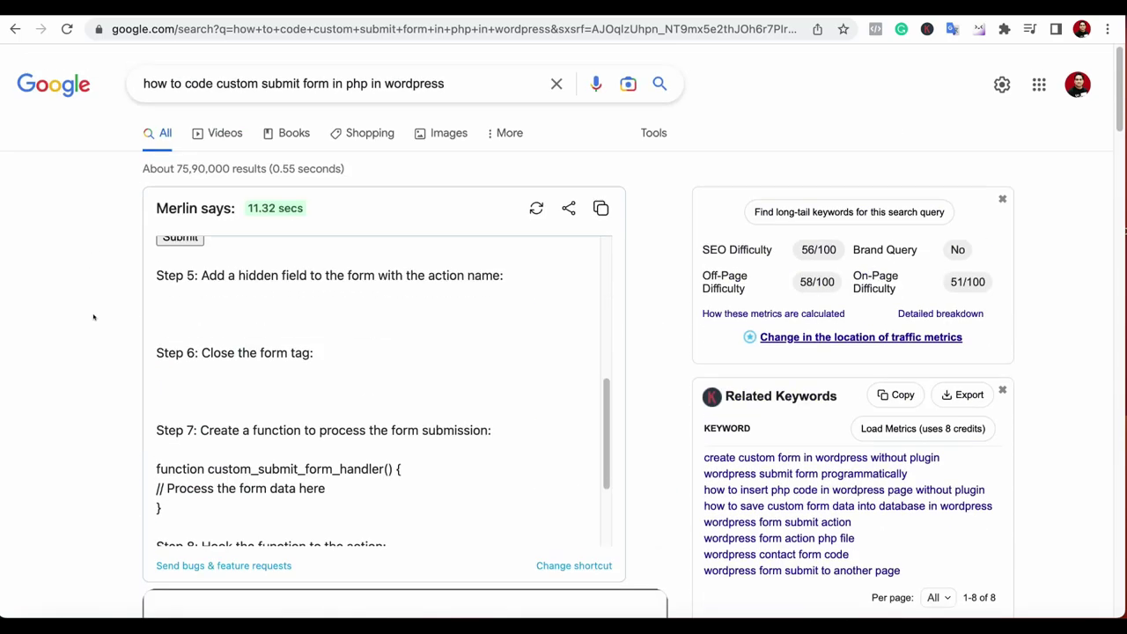
{"action": "scroll", "coordinate": [217, 354], "scroll_direction": "down", "scroll_amount": 1}
{"action": "scroll", "coordinate": [131, 340], "scroll_direction": "down", "scroll_amount": 5}
{"action": "scroll", "coordinate": [113, 382], "scroll_direction": "down", "scroll_amount": 5}
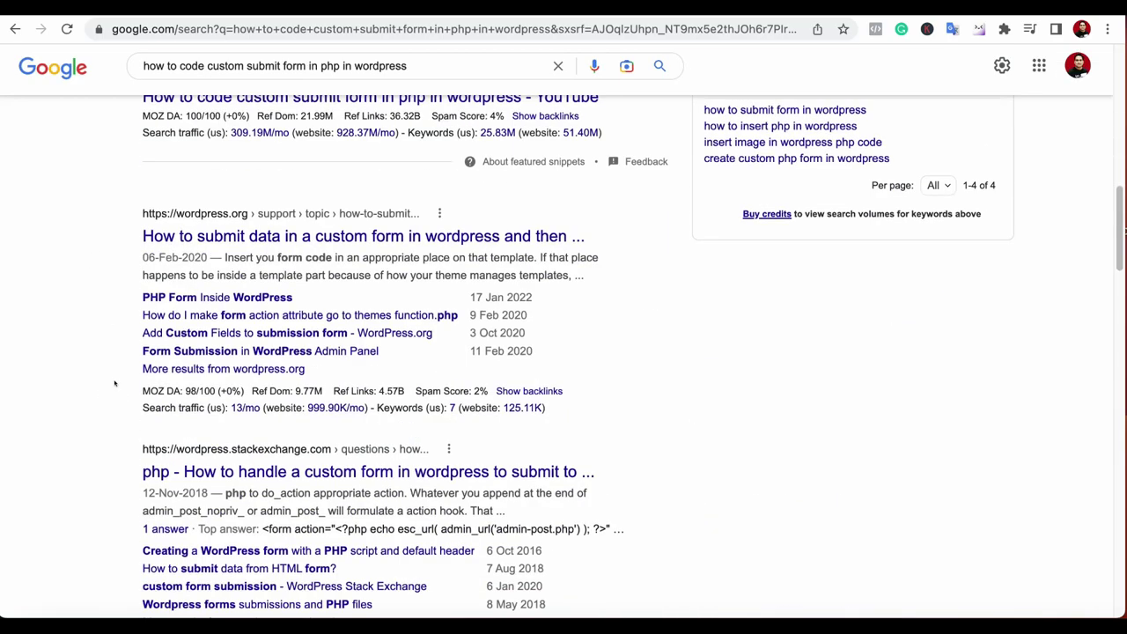
{"action": "scroll", "coordinate": [175, 287], "scroll_direction": "down", "scroll_amount": 1}
{"action": "scroll", "coordinate": [118, 335], "scroll_direction": "up", "scroll_amount": 4}
{"action": "scroll", "coordinate": [118, 335], "scroll_direction": "up", "scroll_amount": 2}
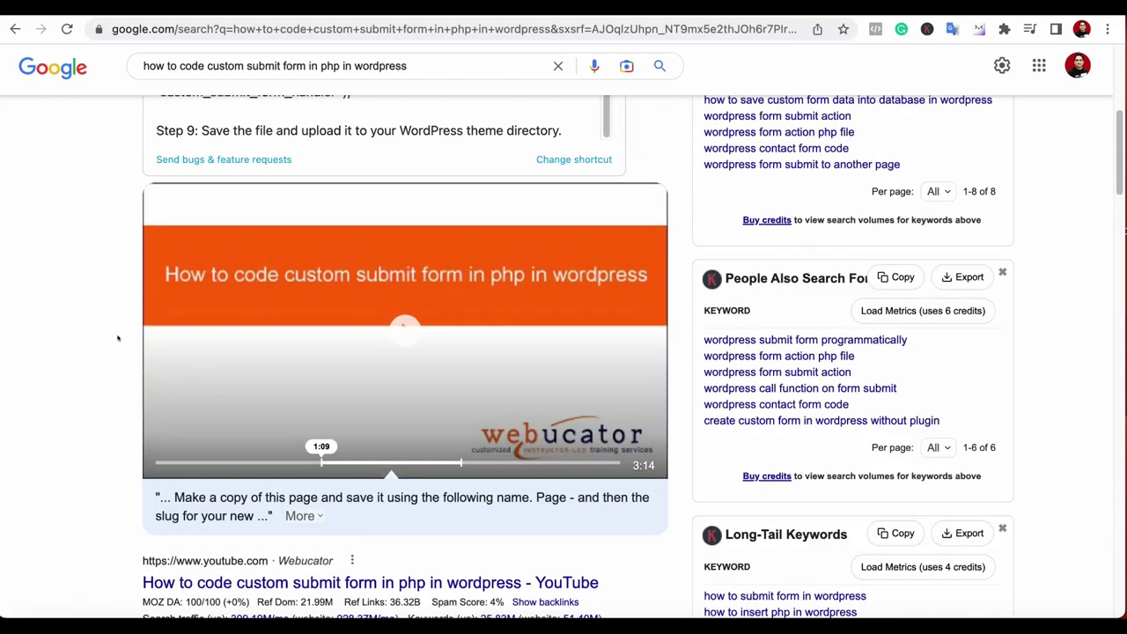
{"action": "scroll", "coordinate": [124, 344], "scroll_direction": "up", "scroll_amount": 4}
{"action": "scroll", "coordinate": [298, 373], "scroll_direction": "up", "scroll_amount": 5}
{"action": "scroll", "coordinate": [298, 373], "scroll_direction": "up", "scroll_amount": 1}
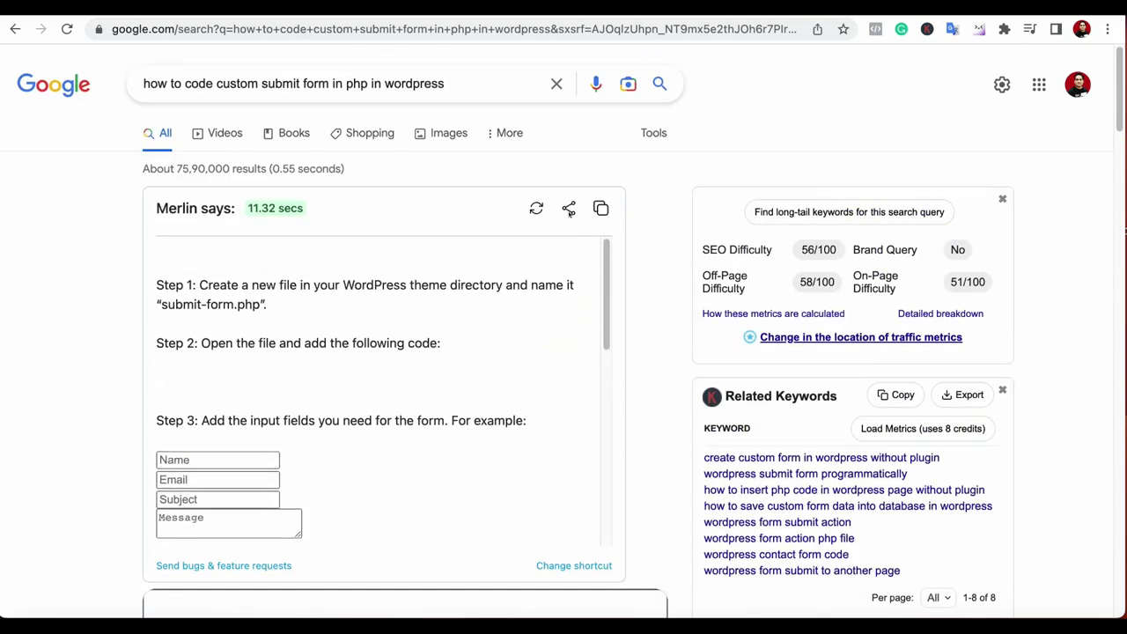
{"action": "scroll", "coordinate": [382, 353], "scroll_direction": "down", "scroll_amount": 3}
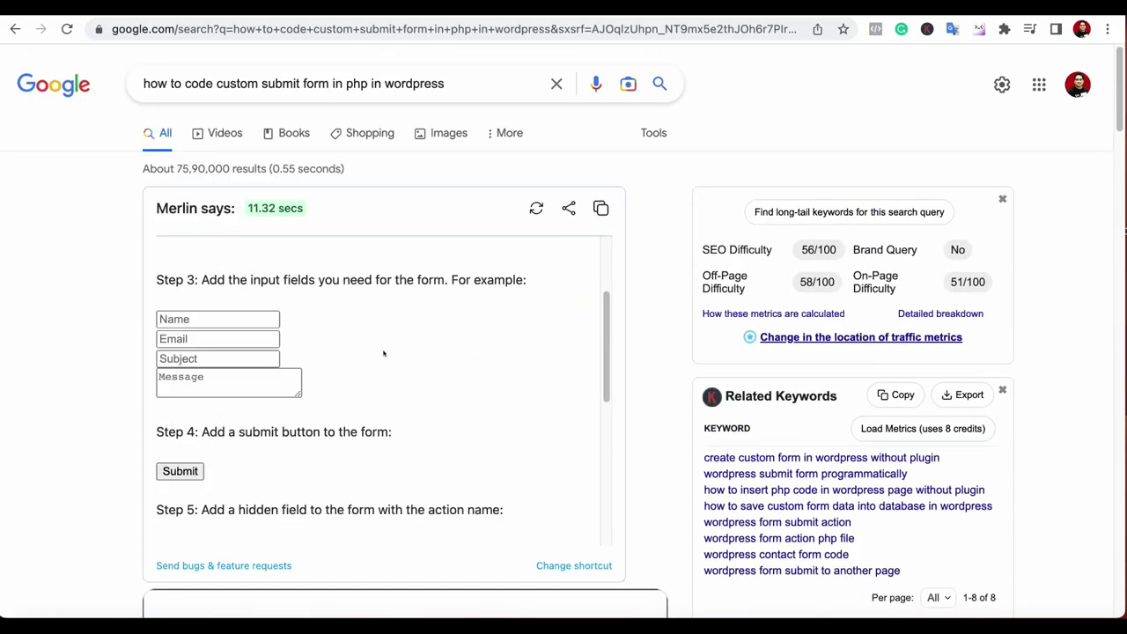
{"action": "left_click", "coordinate": [553, 83]}
- Search 'what is chatgpt' and get Merlin's answer describing ChatGPT as an NLP chatbot platform
{"action": "left_click", "coordinate": [189, 165]}
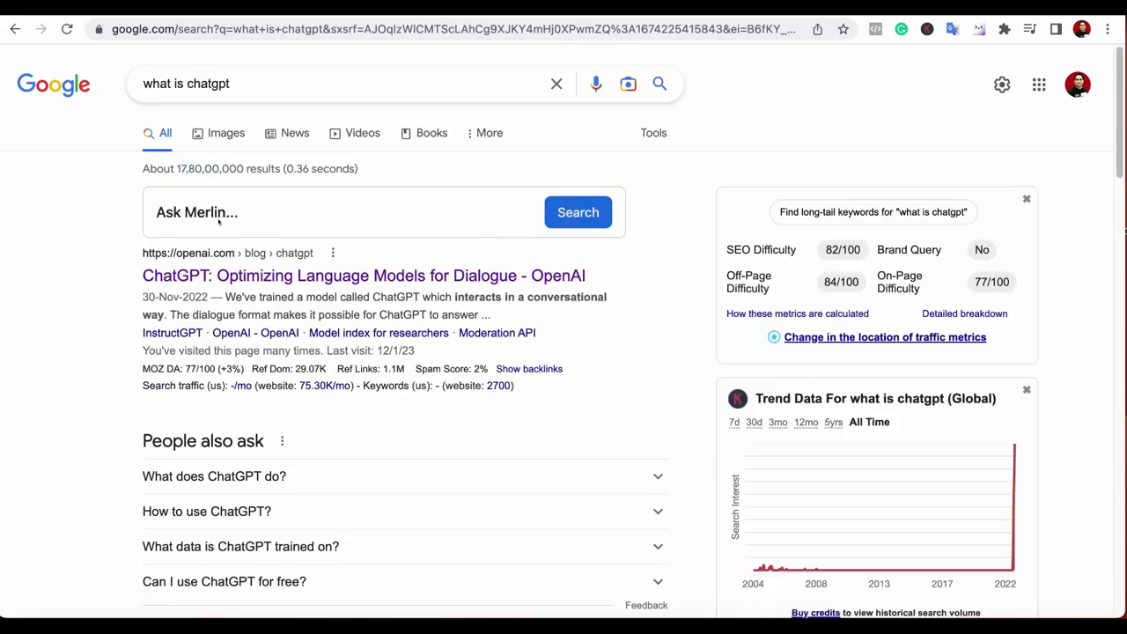
{"action": "left_click", "coordinate": [577, 212]}
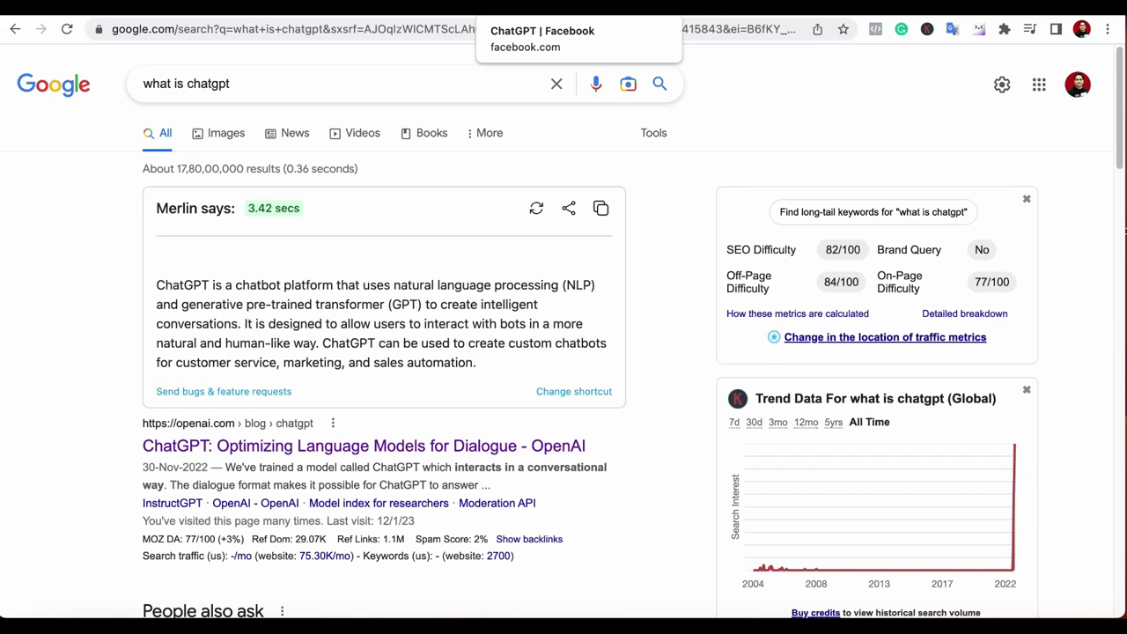
- Go to the Facebook ChatGPT group and scroll to the post asking why Bing lacks ChatGPT
{"action": "left_click", "coordinate": [545, 7]}
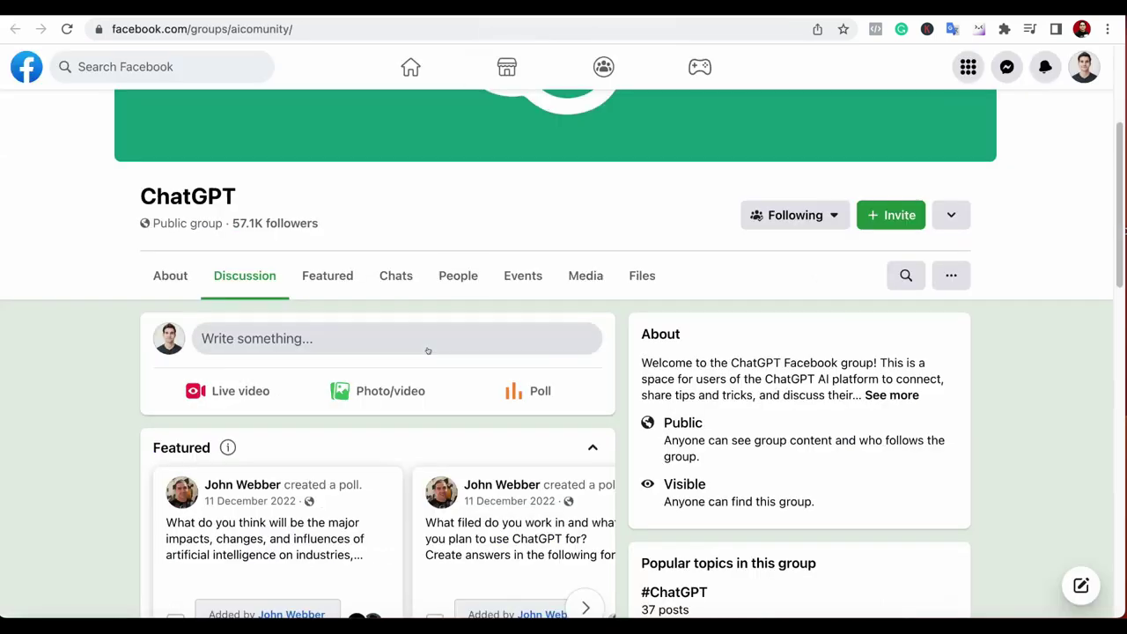
{"action": "scroll", "coordinate": [428, 349], "scroll_direction": "down", "scroll_amount": 2}
{"action": "scroll", "coordinate": [94, 112], "scroll_direction": "up", "scroll_amount": 2}
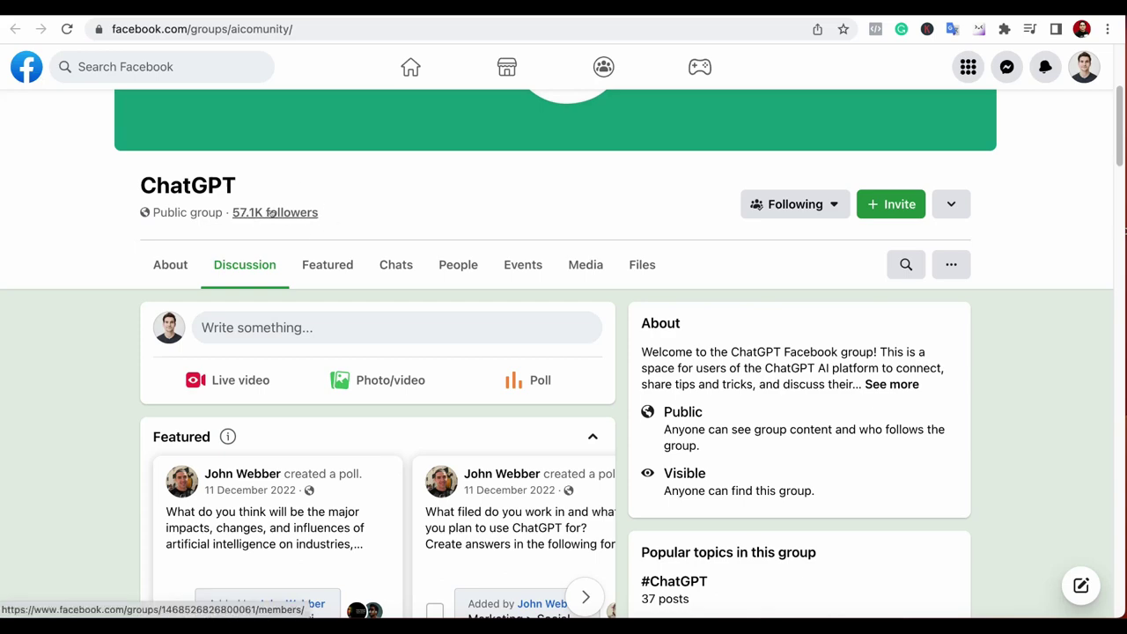
{"action": "scroll", "coordinate": [490, 270], "scroll_direction": "up", "scroll_amount": 3}
{"action": "scroll", "coordinate": [519, 346], "scroll_direction": "down", "scroll_amount": 10}
{"action": "scroll", "coordinate": [520, 347], "scroll_direction": "down", "scroll_amount": 2}
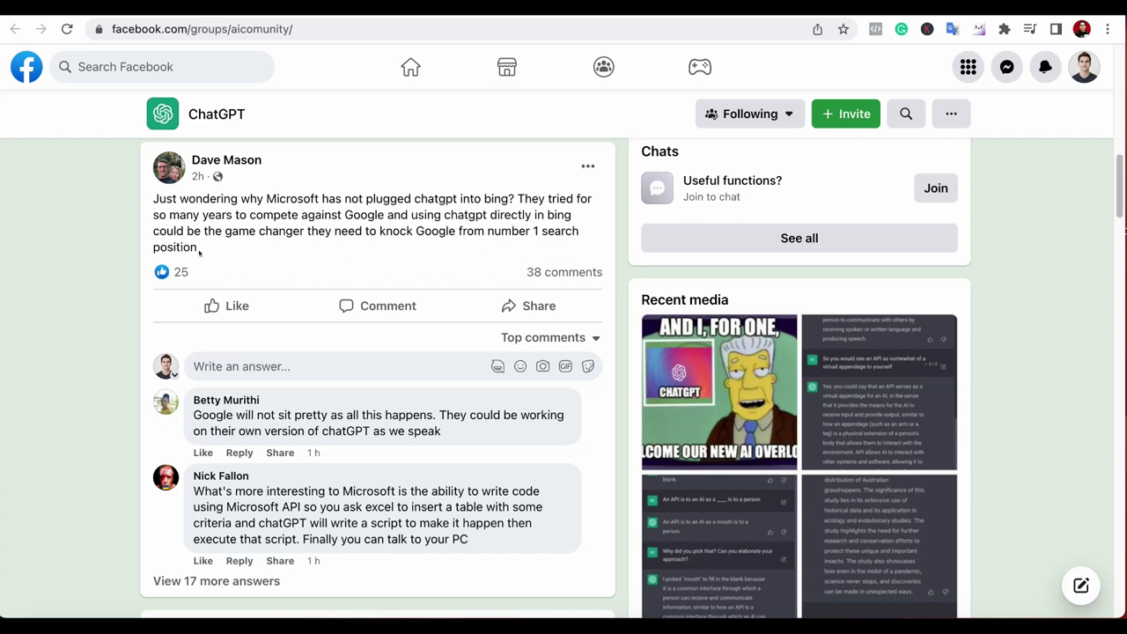
- Select the Microsoft–Bing post text and ask Merlin to 'answer this question'
{"action": "left_click_drag", "start_coordinate": [199, 253], "coordinate": [153, 195]}
{"action": "key", "text": "super+m"}
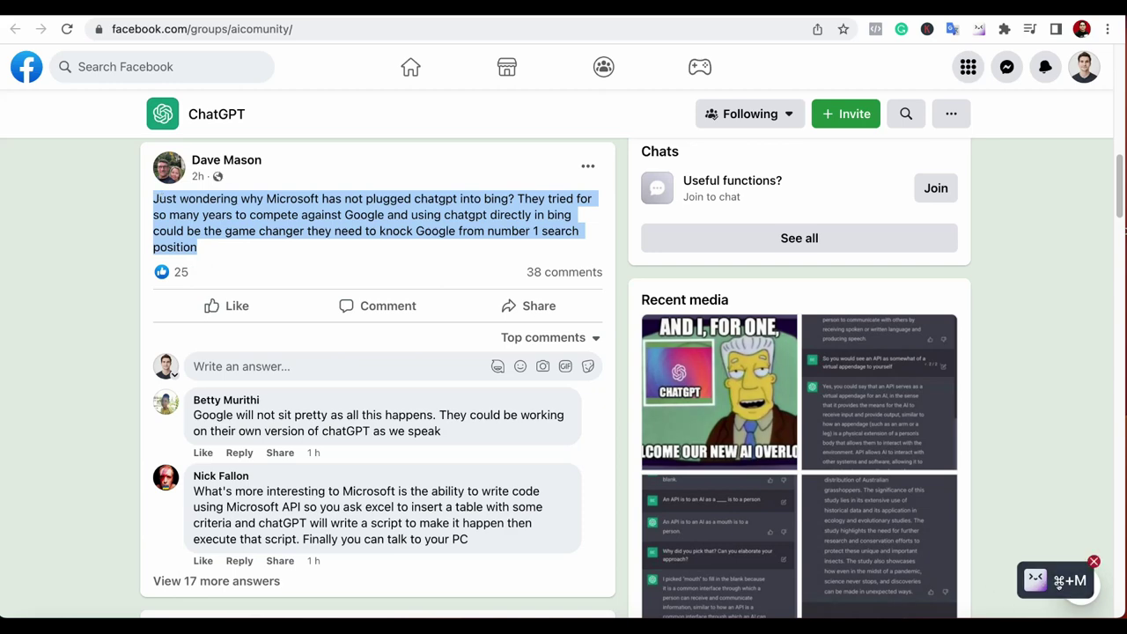
{"action": "left_click", "coordinate": [1061, 581]}
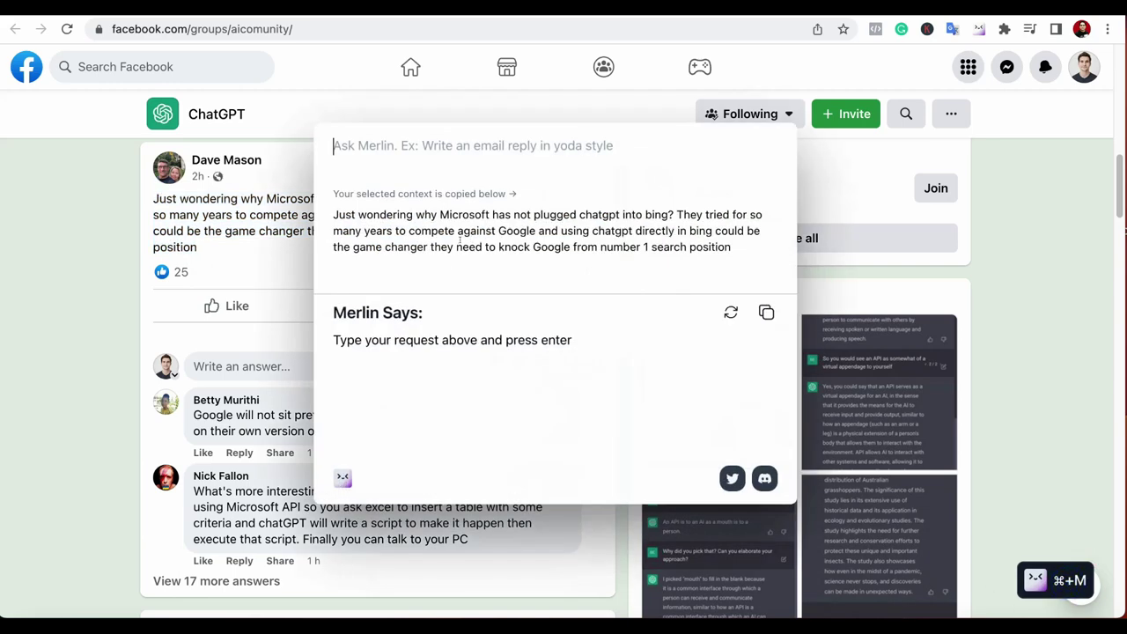
{"action": "type", "text": "a"}
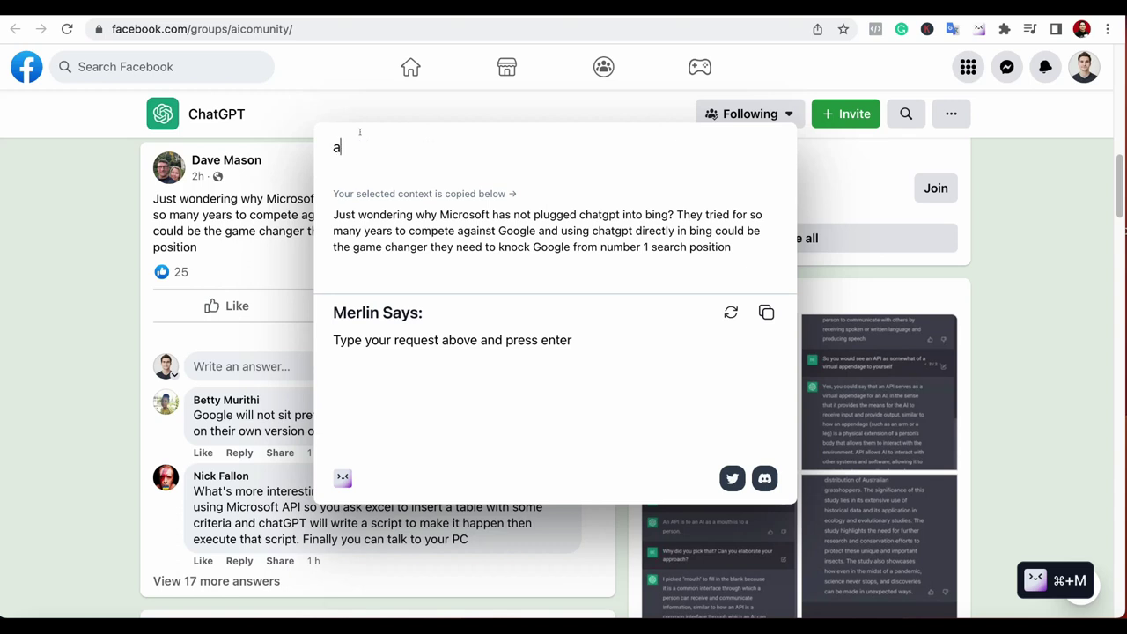
{"action": "type", "text": "nswer"}
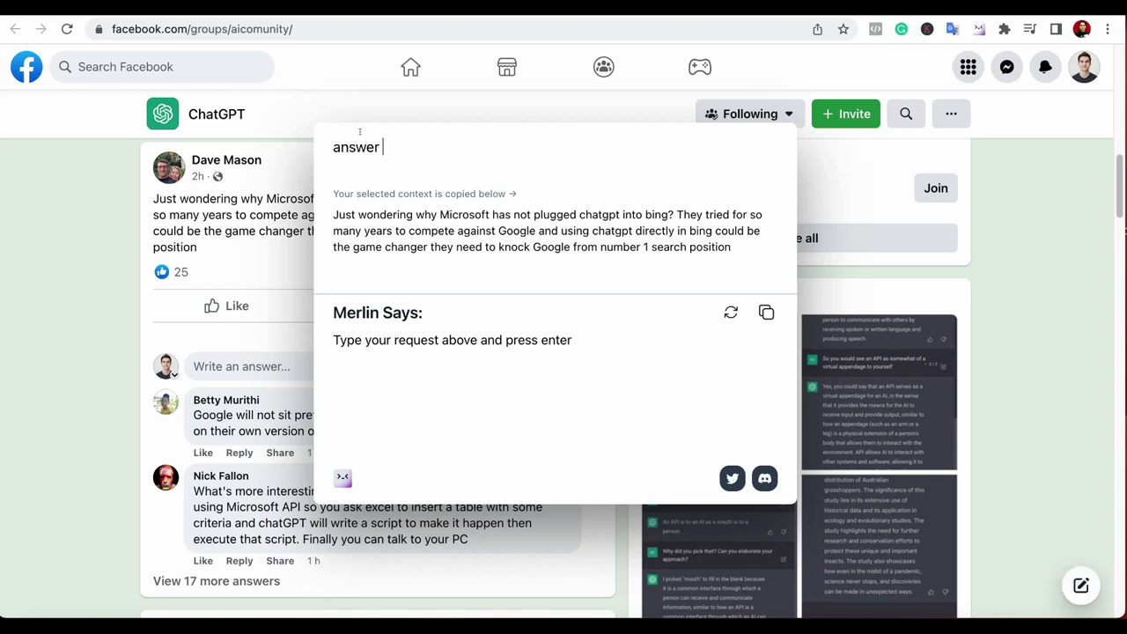
{"action": "type", "text": " this ques"}
{"action": "type", "text": "tion"}
{"action": "key", "text": "Return"}
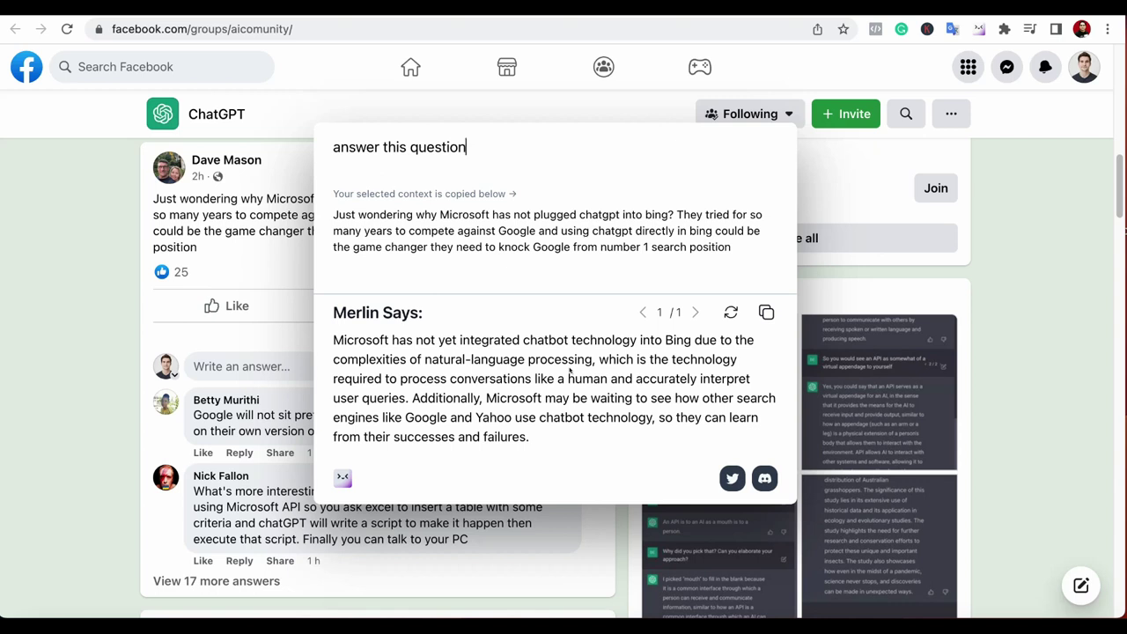
- Copy Merlin's answer, regenerate it, copy the new answer, and close Merlin
{"action": "left_click", "coordinate": [766, 313]}
{"action": "left_click", "coordinate": [730, 314]}
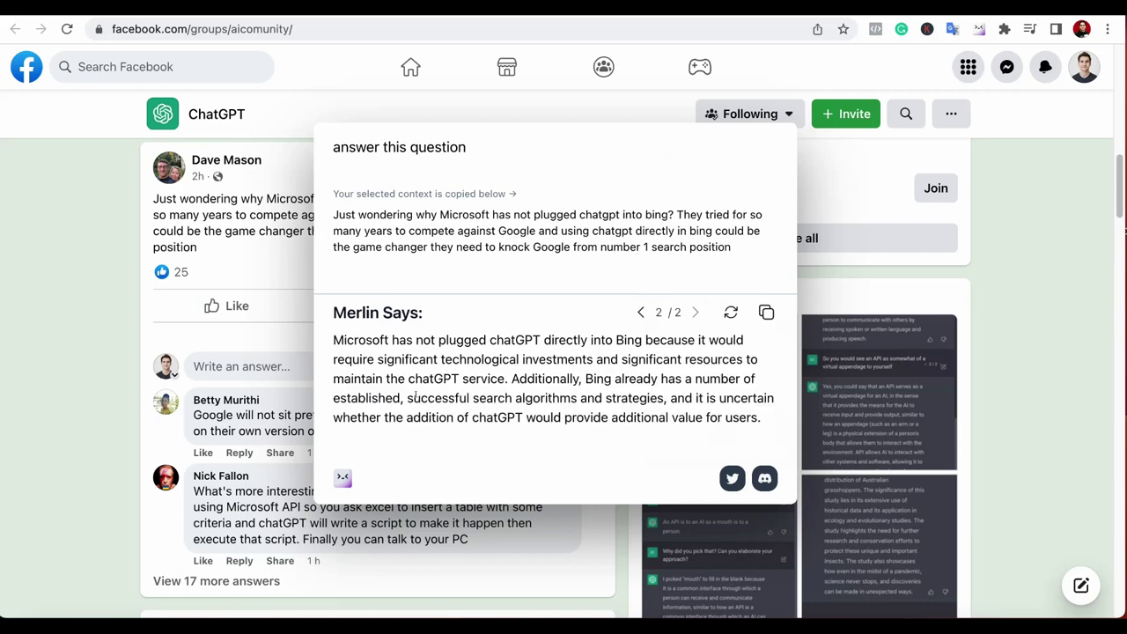
{"action": "left_click", "coordinate": [766, 313]}
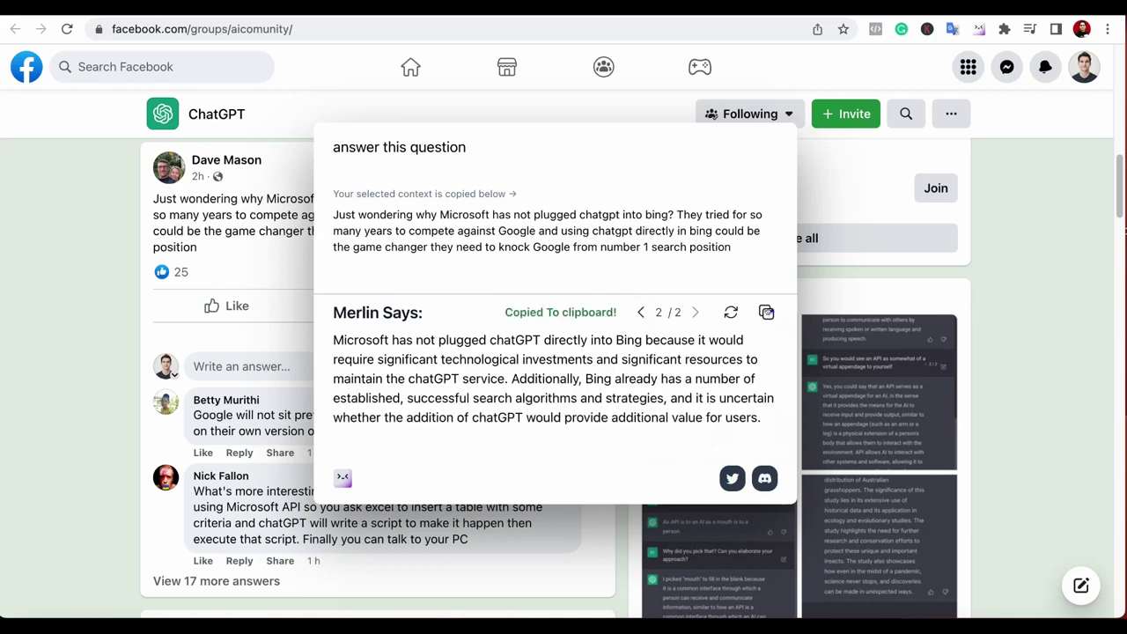
{"action": "key", "text": "Escape"}
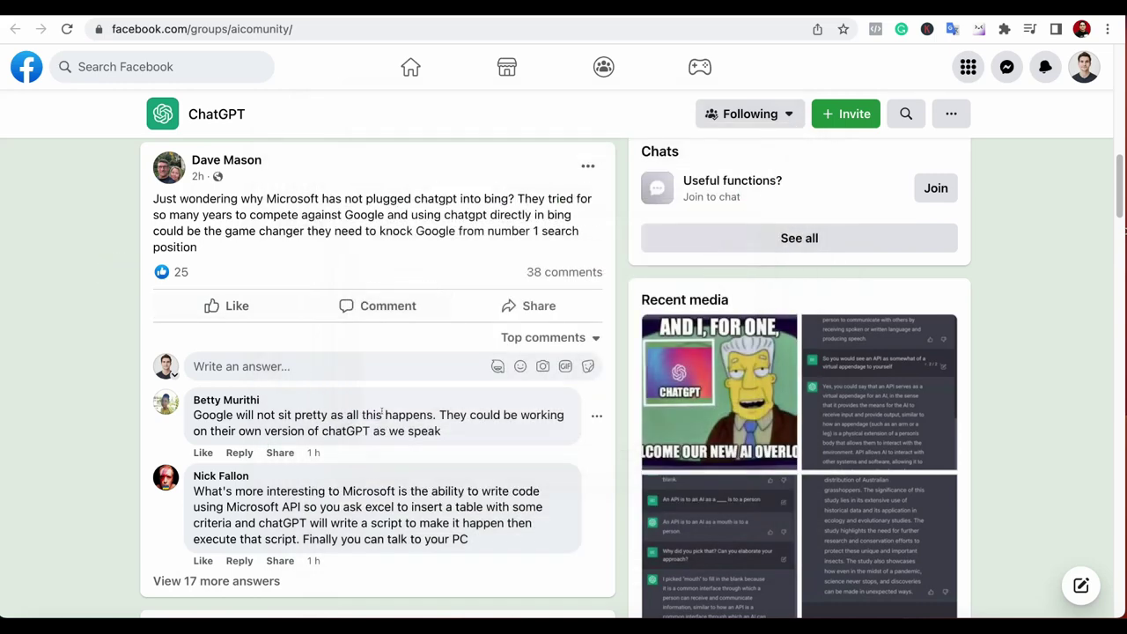
{"action": "scroll", "coordinate": [424, 430], "scroll_direction": "down", "scroll_amount": 5}
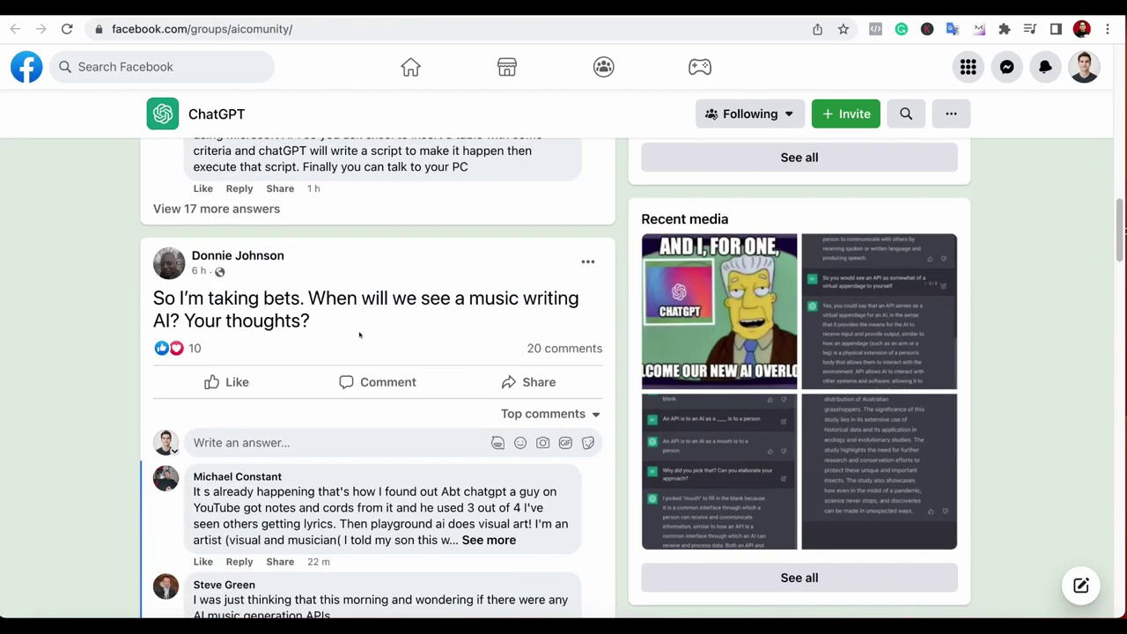
{"action": "scroll", "coordinate": [379, 379], "scroll_direction": "up", "scroll_amount": 2}
{"action": "scroll", "coordinate": [340, 326], "scroll_direction": "up", "scroll_amount": 2}
{"action": "scroll", "coordinate": [340, 326], "scroll_direction": "down", "scroll_amount": 5}
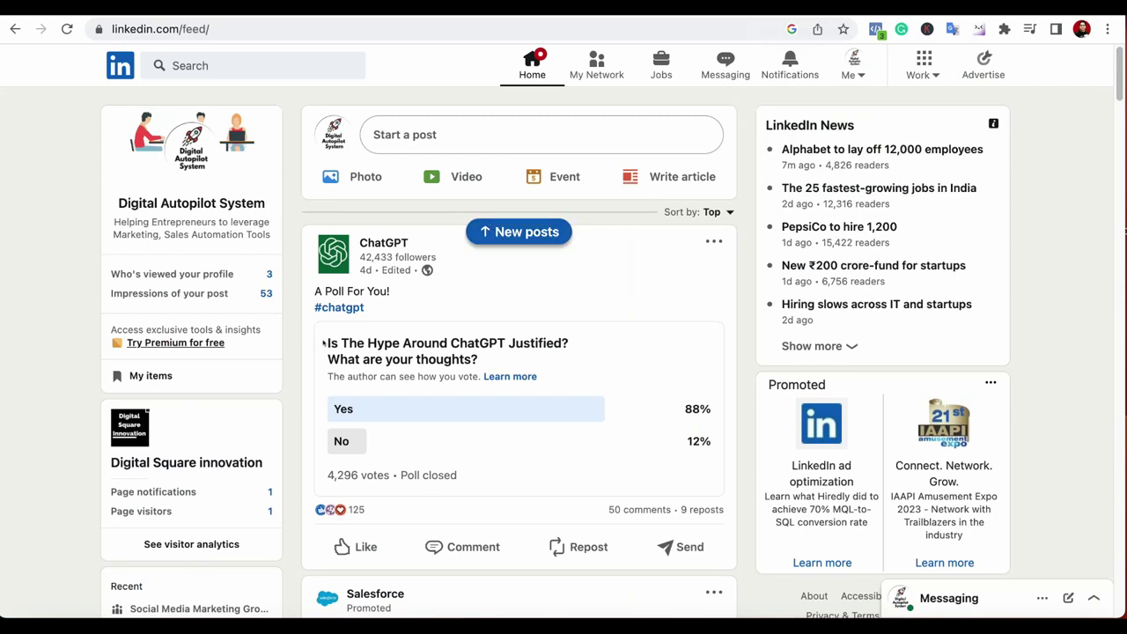
- Select the LinkedIn poll question and ask Merlin to 'write me a answer'
{"action": "left_click_drag", "start_coordinate": [324, 344], "coordinate": [512, 359]}
{"action": "key", "text": "super+m"}
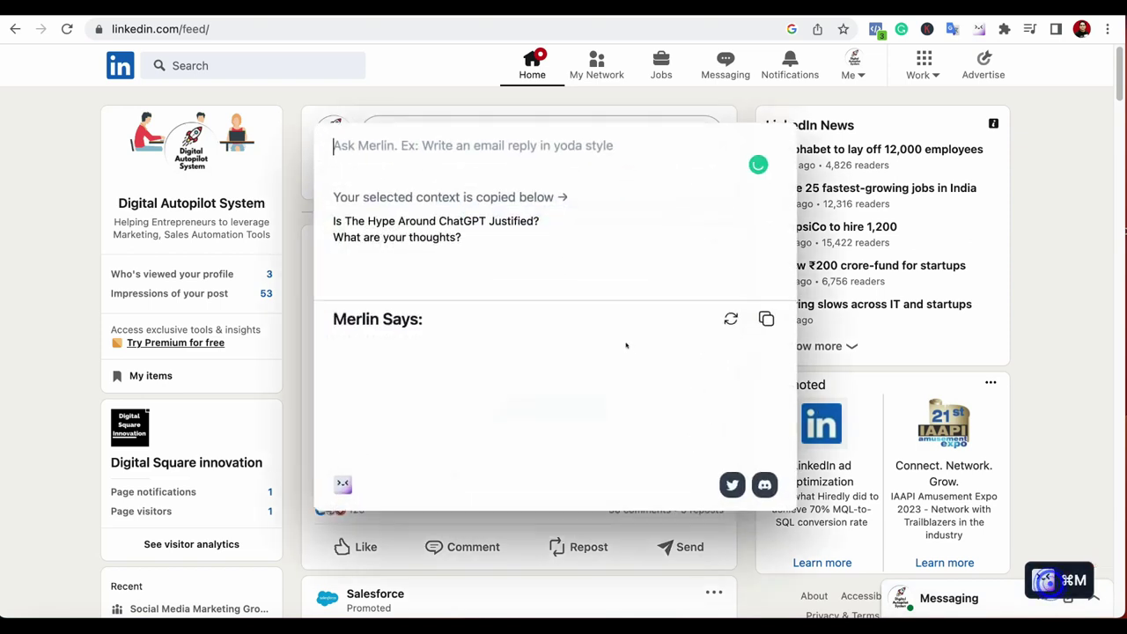
{"action": "type", "text": "an"}
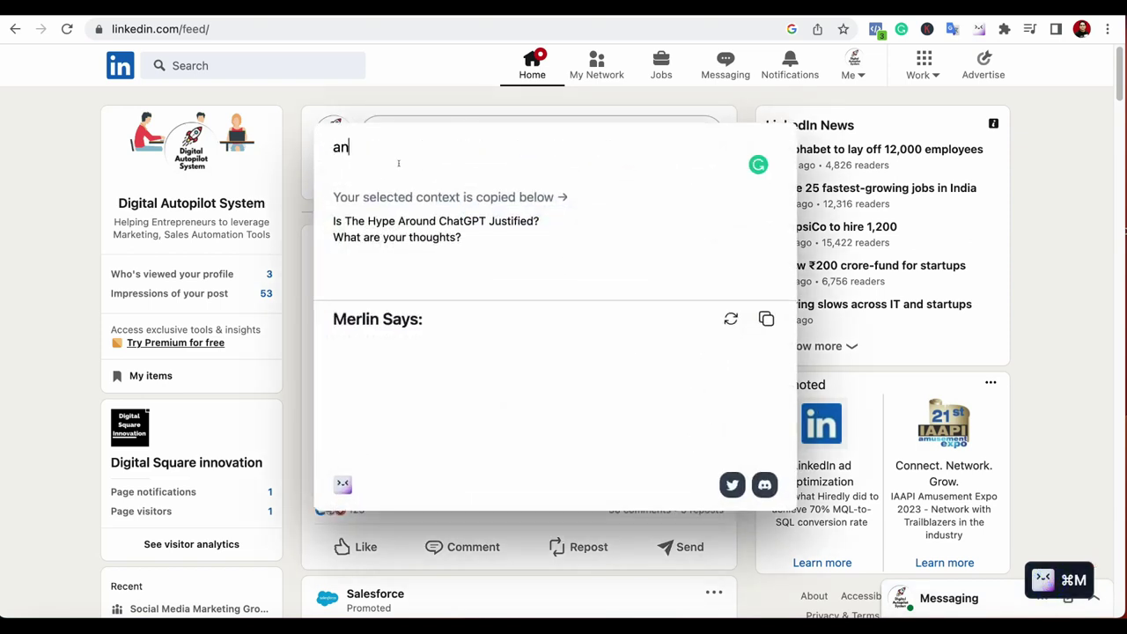
{"action": "type", "text": "swer"}
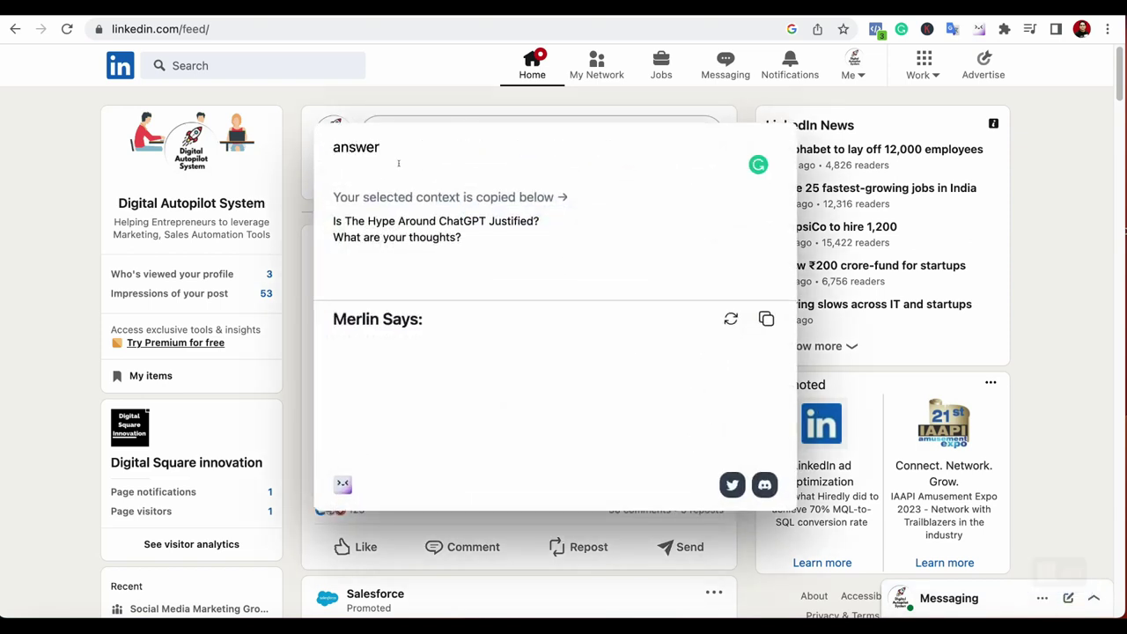
{"action": "key", "text": "BackSpace"}
{"action": "key", "text": "BackSpace"}
{"action": "key", "text": "BackSpace"}
{"action": "key", "text": "BackSpace"}
{"action": "key", "text": "BackSpace"}
{"action": "key", "text": "BackSpace"}
{"action": "type", "text": "w"}
{"action": "type", "text": "rite a"}
{"action": "key", "text": "BackSpace"}
{"action": "key", "text": "BackSpace"}
{"action": "key", "text": "BackSpace"}
{"action": "type", "text": "me a answ"}
{"action": "type", "text": "er"}
{"action": "key", "text": "Return"}
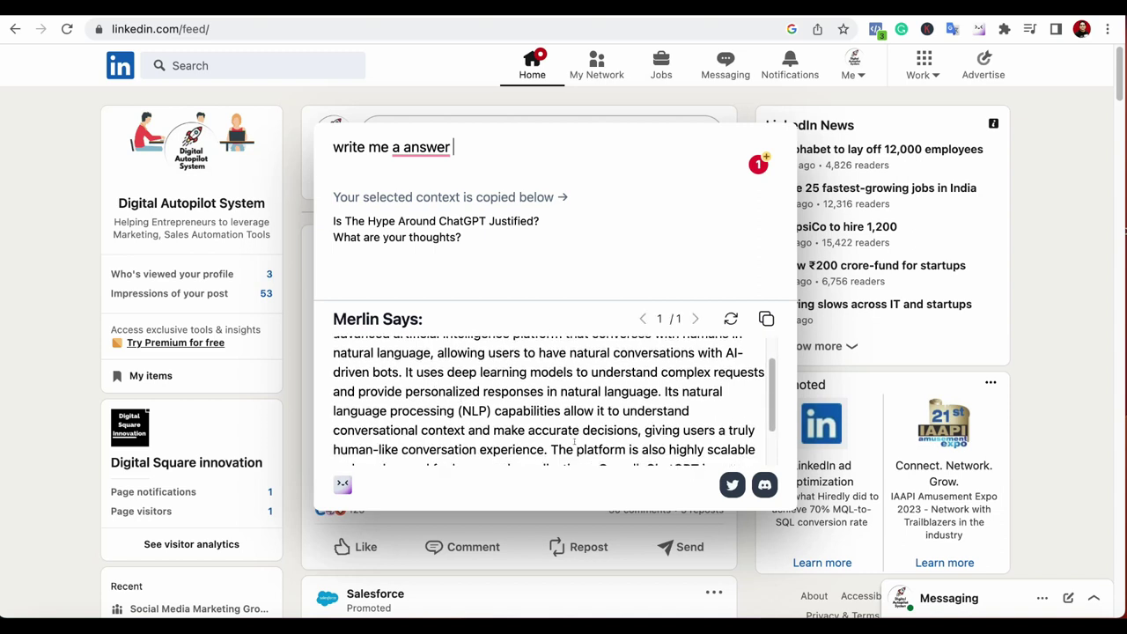
- Refine the request to 'write me an answer in short' and copy Merlin's short reply
{"action": "scroll", "coordinate": [558, 417], "scroll_direction": "down", "scroll_amount": 1}
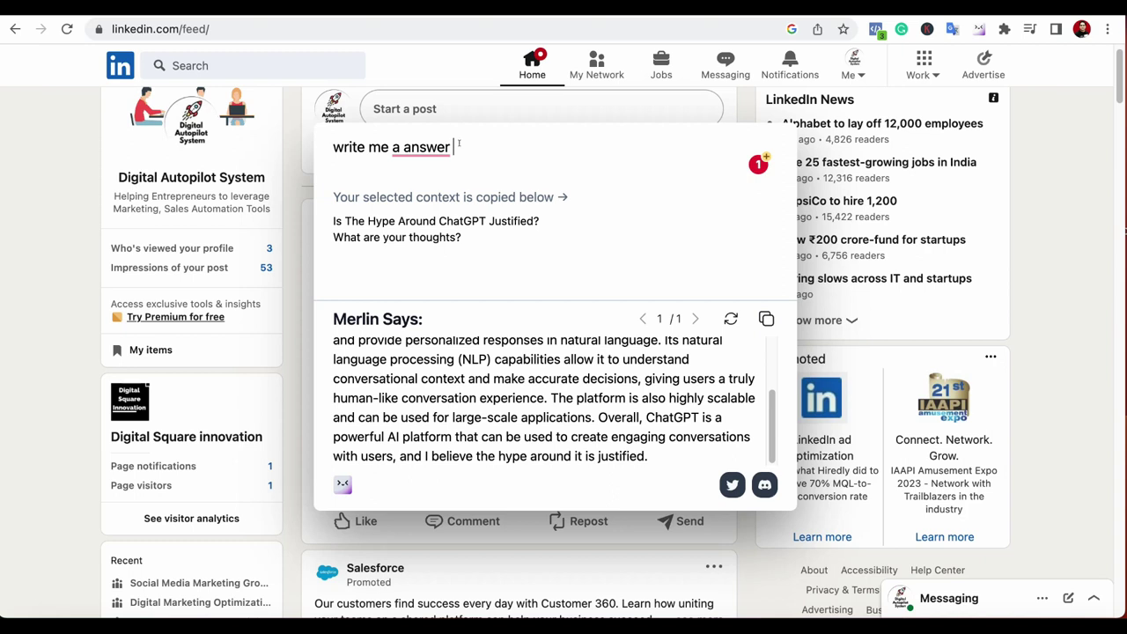
{"action": "left_click", "coordinate": [407, 194]}
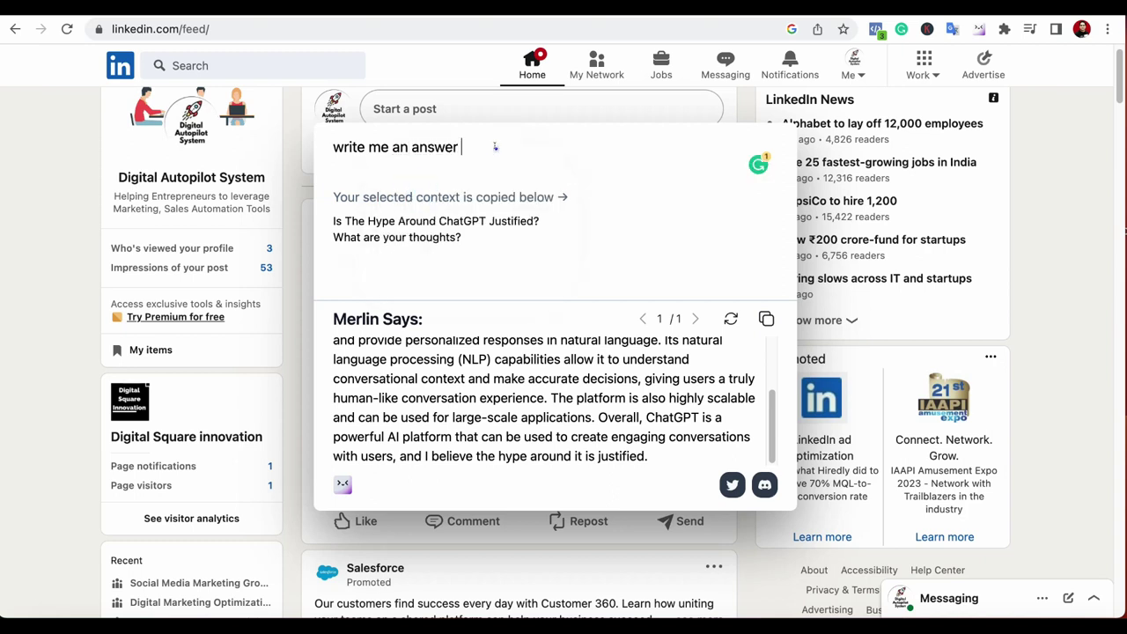
{"action": "type", "text": "s"}
{"action": "key", "text": "BackSpace"}
{"action": "type", "text": "in short"}
{"action": "key", "text": "Return"}
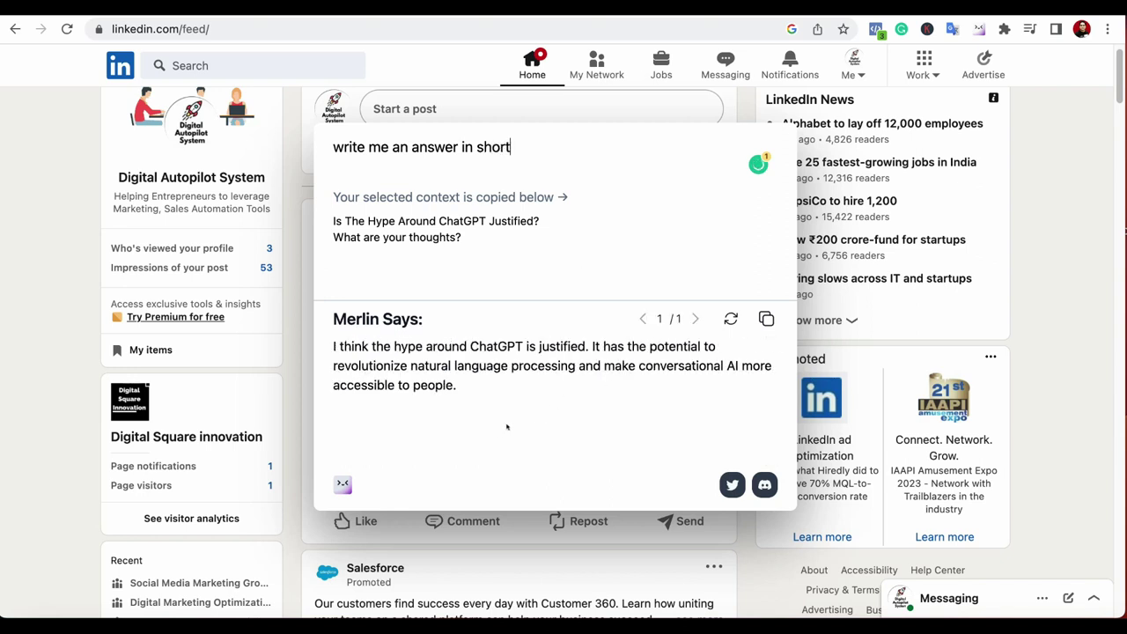
{"action": "left_click", "coordinate": [764, 318]}
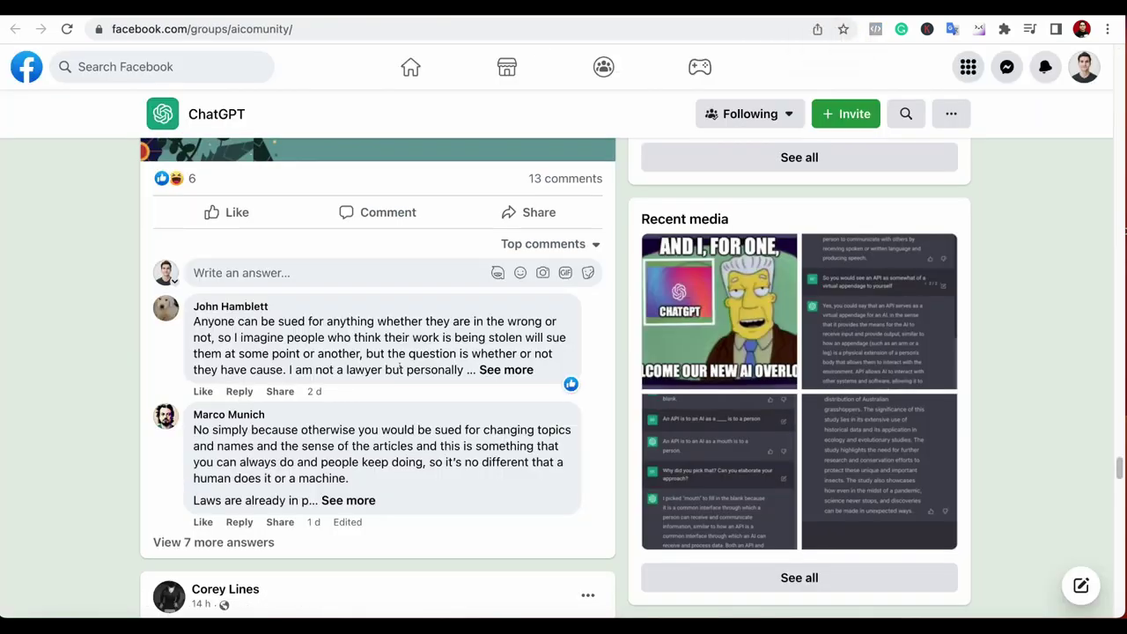
- Scroll the Merlin website back up to the Add To Chrome and Add To Firefox header
{"action": "scroll", "coordinate": [401, 367], "scroll_direction": "up", "scroll_amount": 10}
{"action": "scroll", "coordinate": [400, 367], "scroll_direction": "up", "scroll_amount": 5}
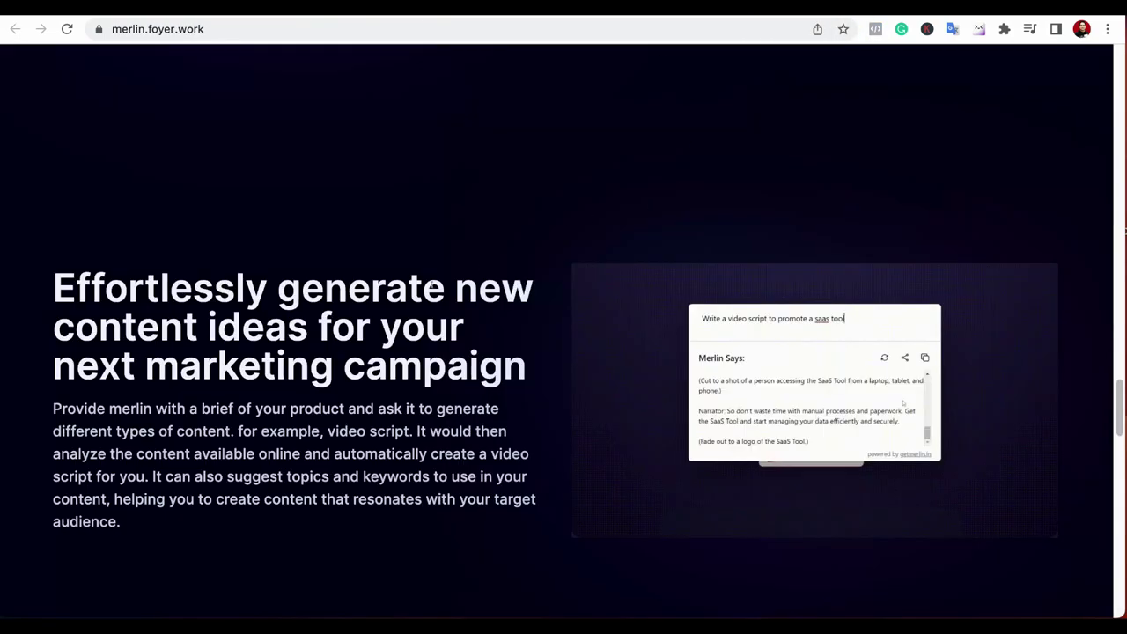
{"action": "scroll", "coordinate": [431, 291], "scroll_direction": "up", "scroll_amount": 10}
{"action": "scroll", "coordinate": [430, 291], "scroll_direction": "up", "scroll_amount": 10}
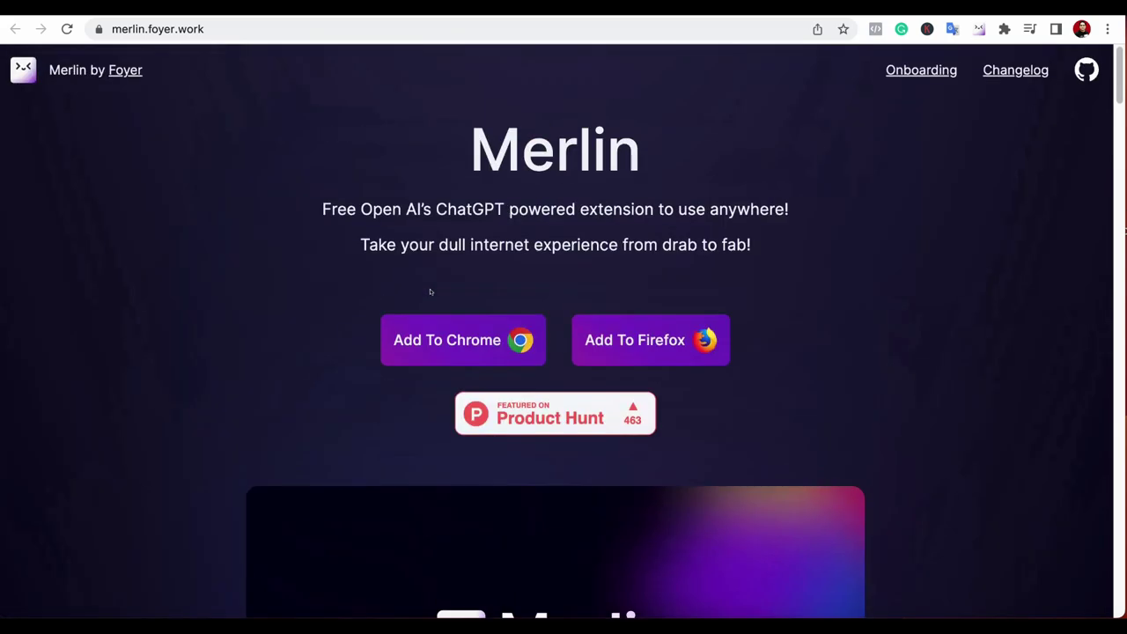